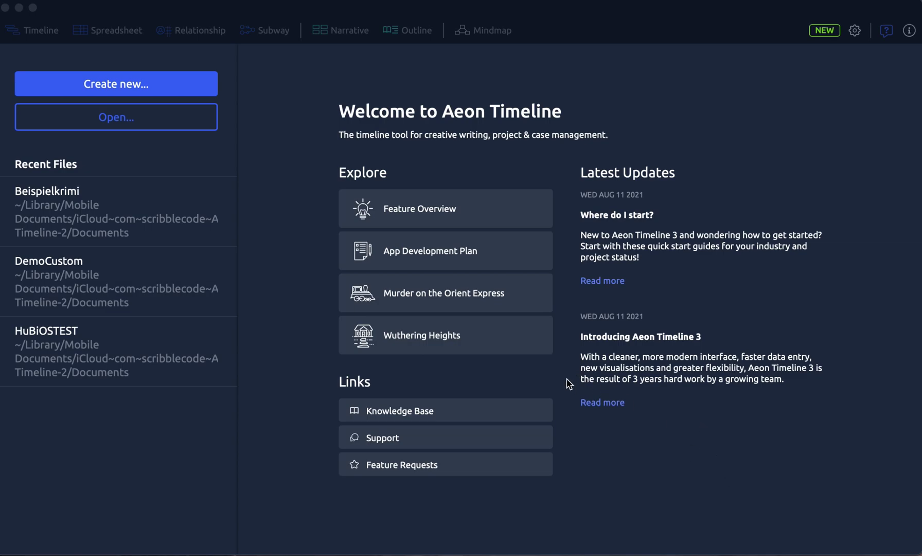
# Open the Wuthering Heights example project and hide the inspector beside the timeline
pyautogui.click(465, 332)
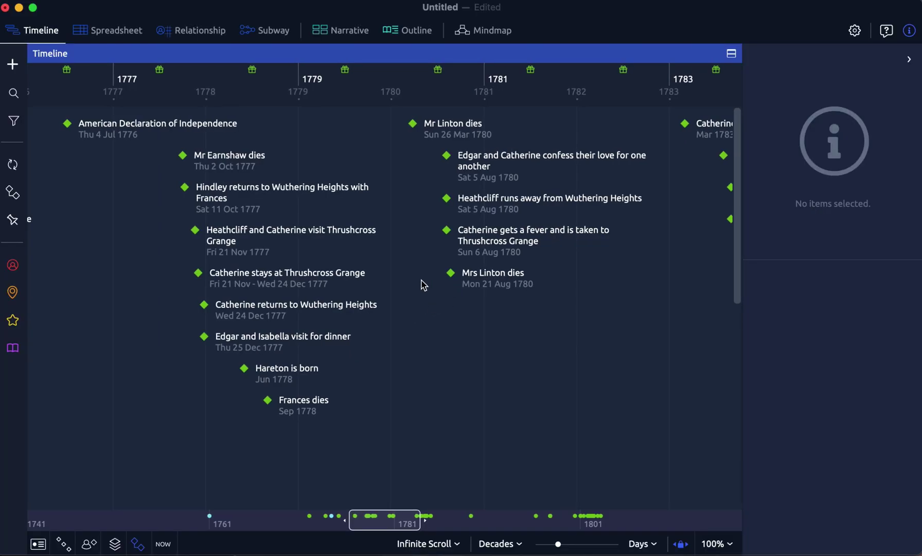
pyautogui.hscroll(-3, 414, 260)
pyautogui.hscroll(2, 414, 260)
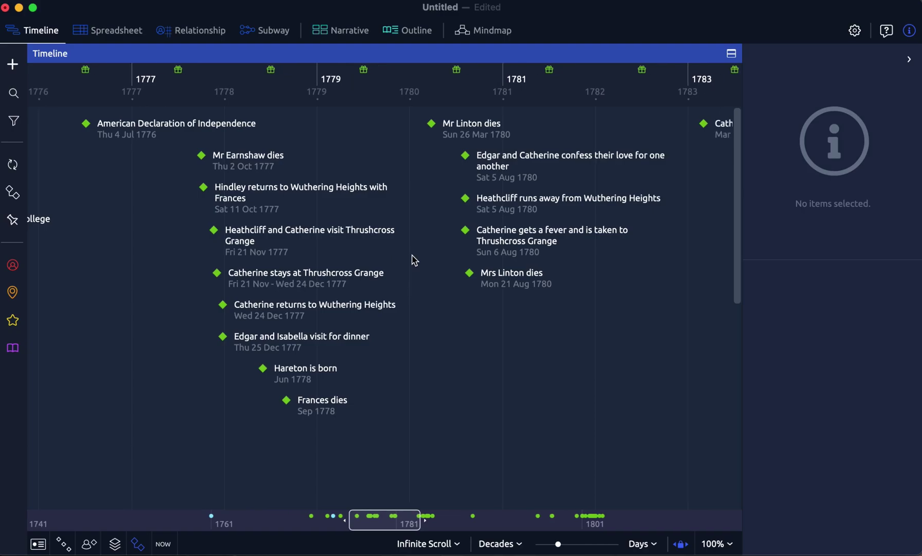
pyautogui.hscroll(-4, 415, 257)
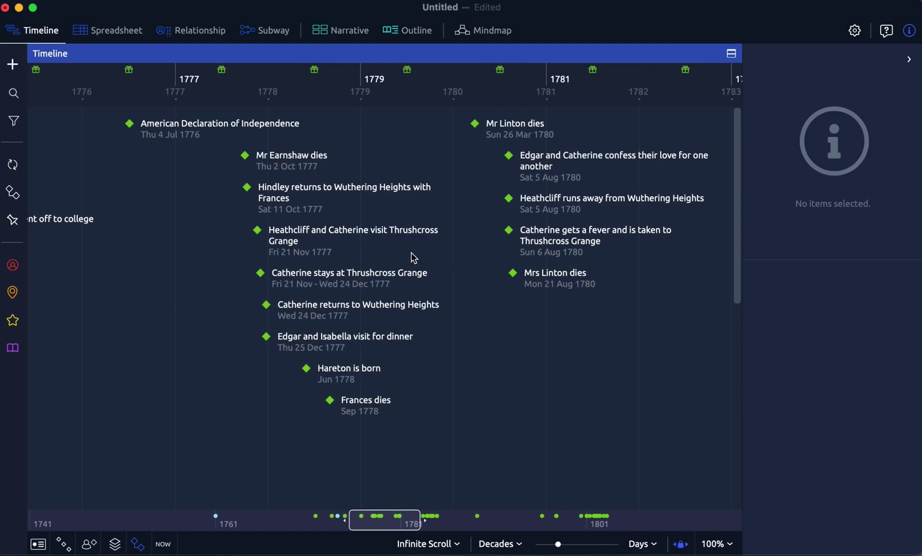
pyautogui.hscroll(3, 415, 257)
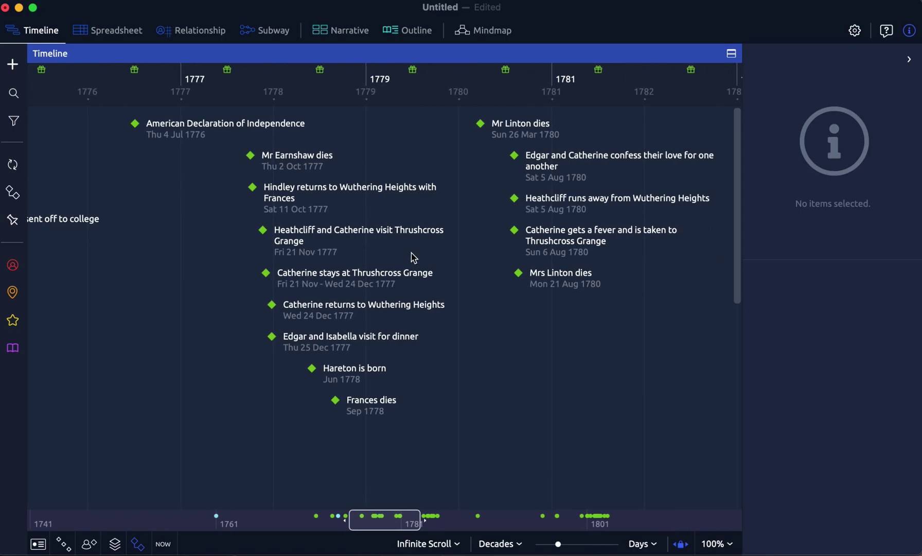
pyautogui.hscroll(-2, 415, 257)
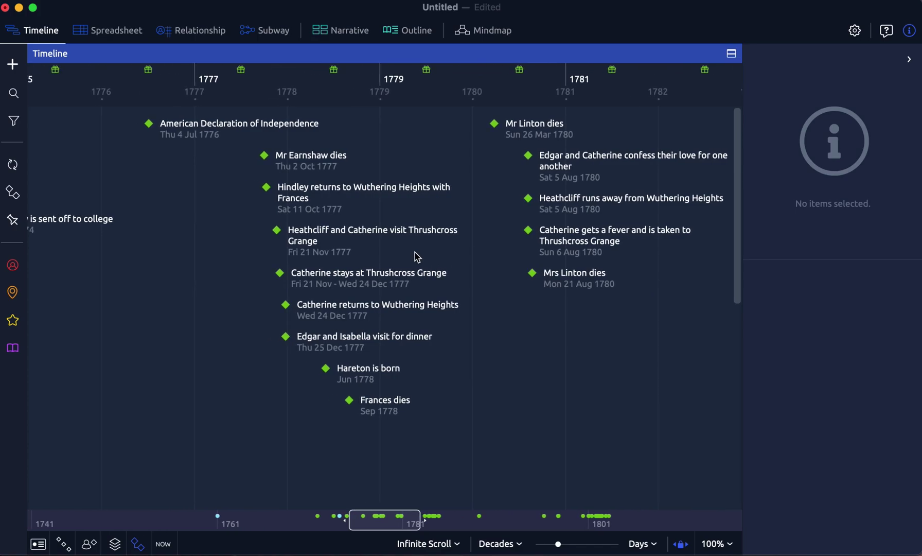
pyautogui.click(908, 59)
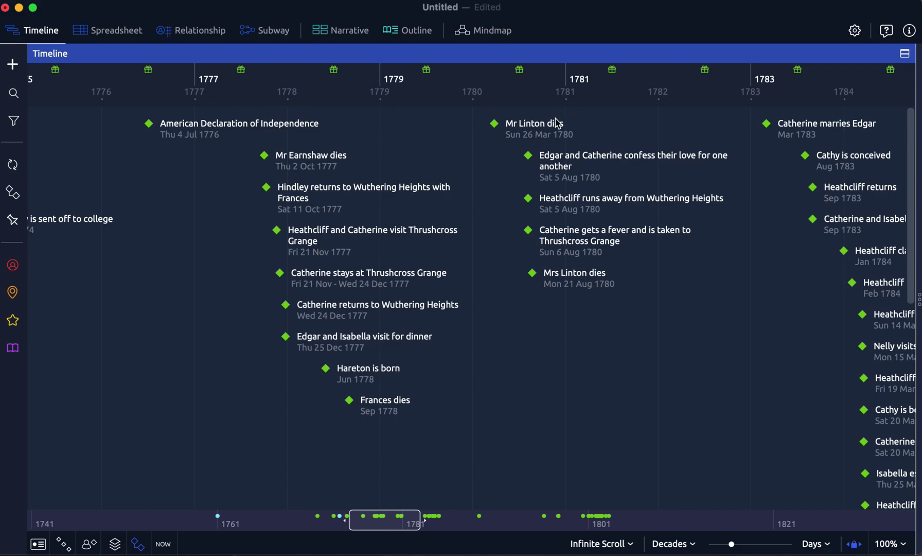
# Examine the Wuthering Heights events along the timeline from about 1776 to 1788, including those further down the stack
pyautogui.hscroll(-1, 463, 190)
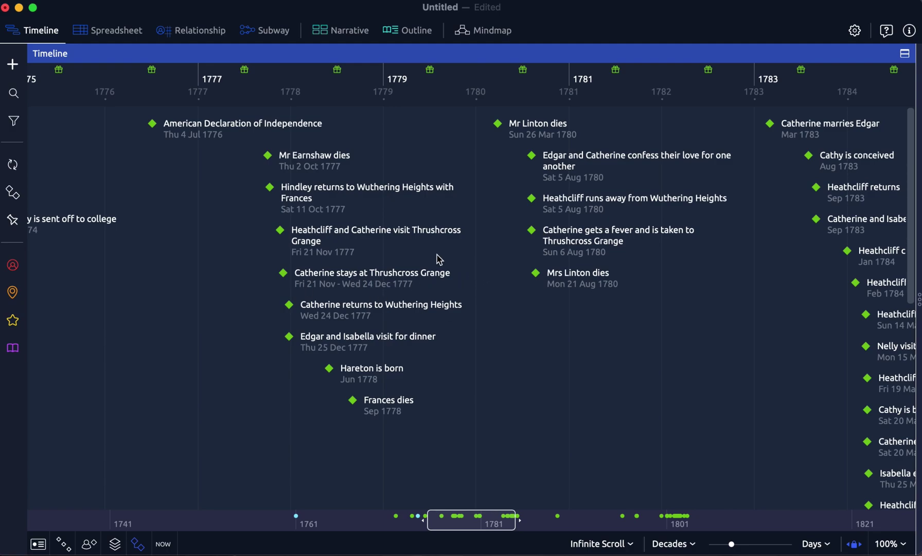
pyautogui.hscroll(5, 438, 259)
pyautogui.hscroll(3, 439, 259)
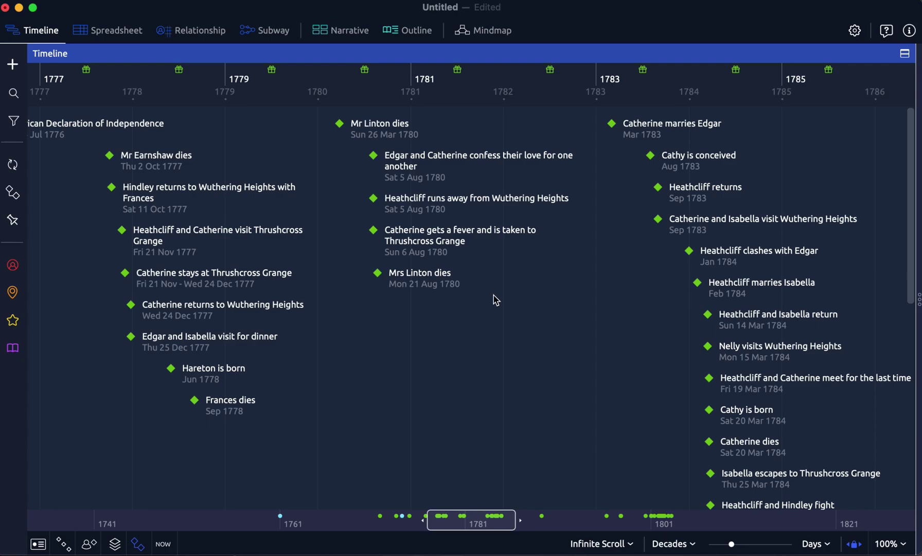
pyautogui.hscroll(1, 495, 300)
pyautogui.scroll(-7, 494, 299)
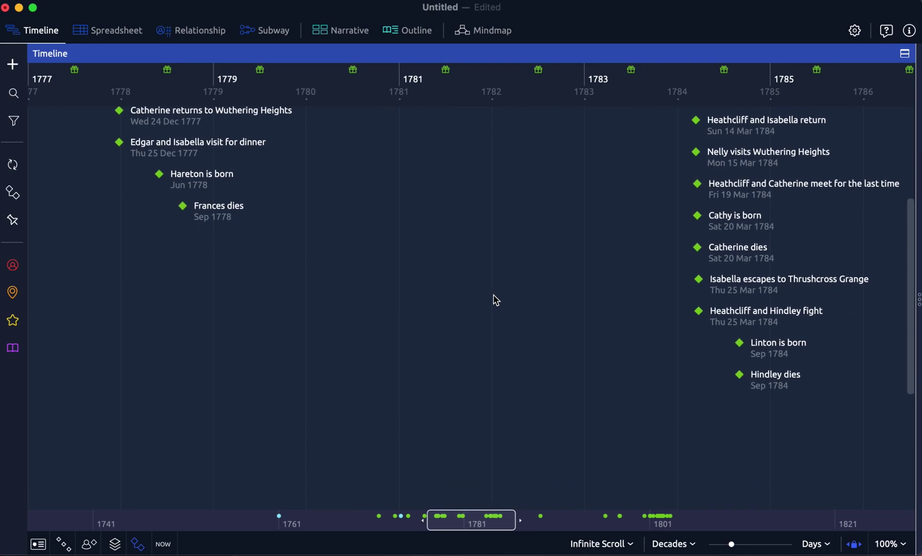
pyautogui.scroll(-1, 494, 295)
pyautogui.hscroll(1, 526, 298)
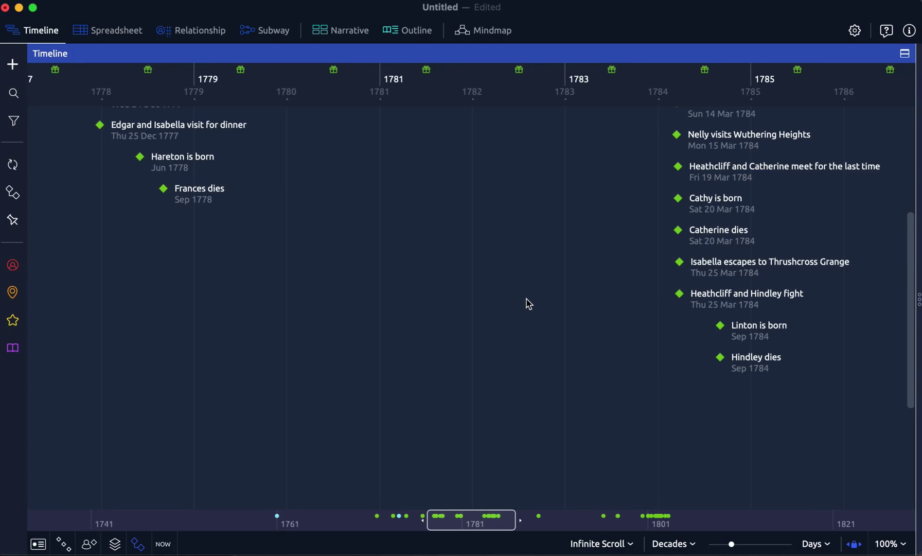
pyautogui.hscroll(3, 528, 303)
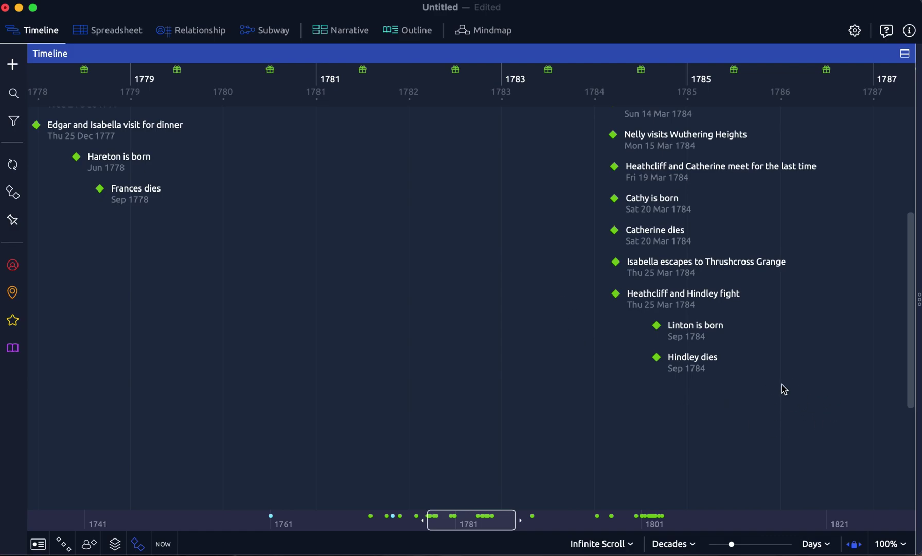
pyautogui.hscroll(5, 807, 391)
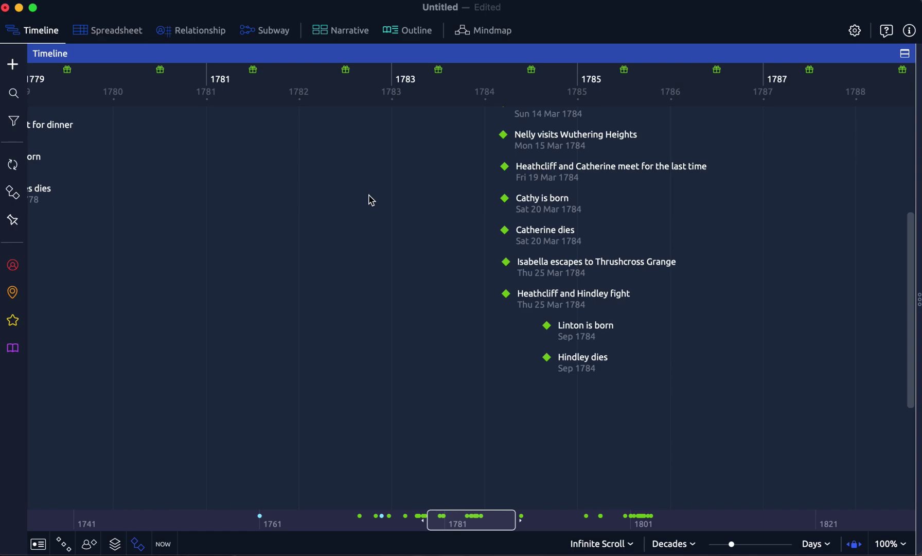
pyautogui.scroll(5, 372, 200)
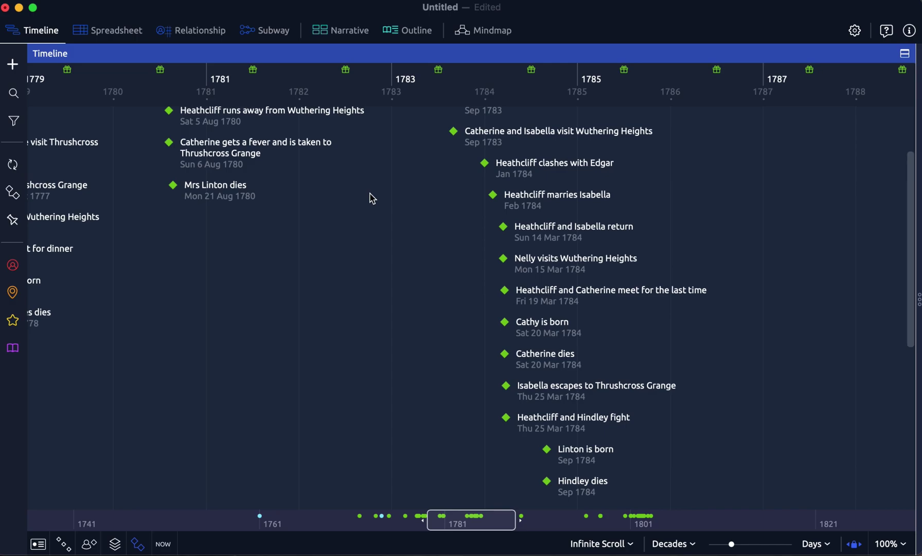
pyautogui.scroll(3, 371, 199)
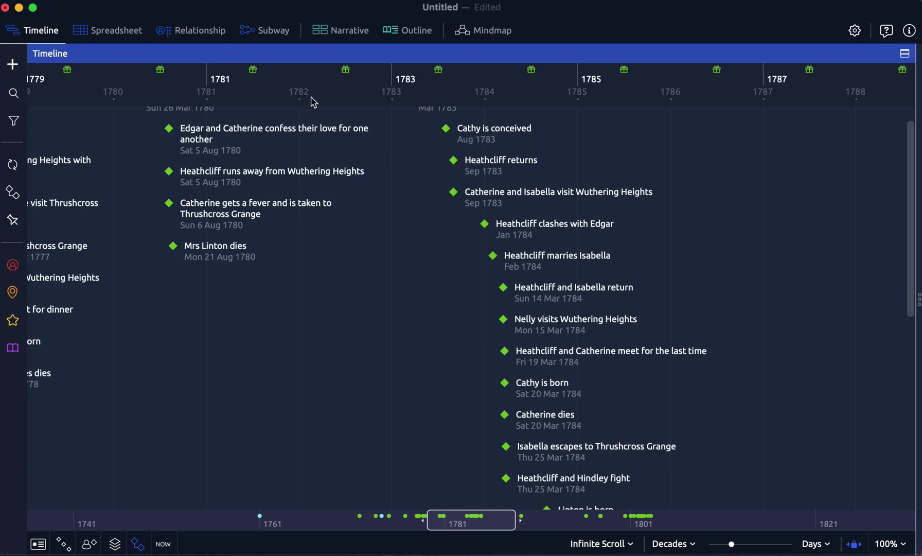
# Look through the Subway, Relationship and Spreadsheet views, and return to the Timeline view to examine the events around 1778 to 1786
pyautogui.click(264, 31)
pyautogui.click(188, 31)
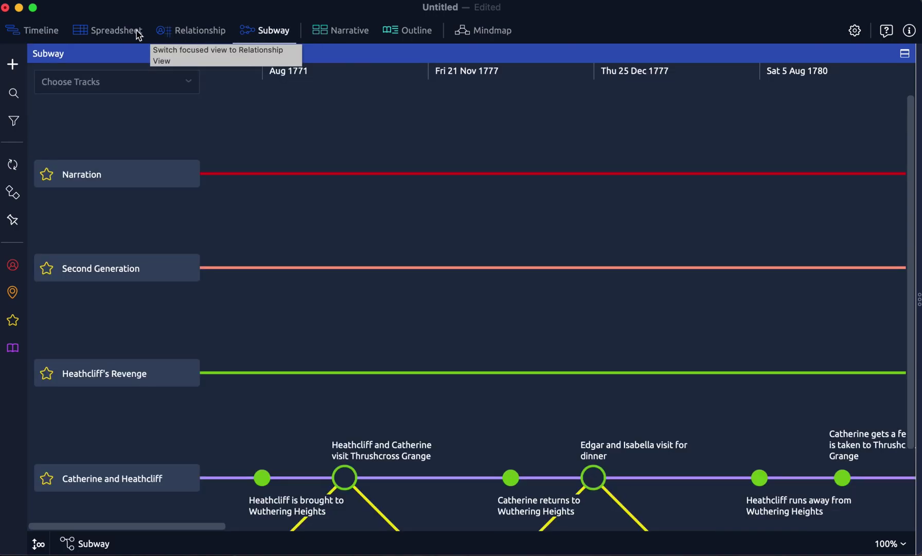
pyautogui.click(116, 32)
pyautogui.click(49, 32)
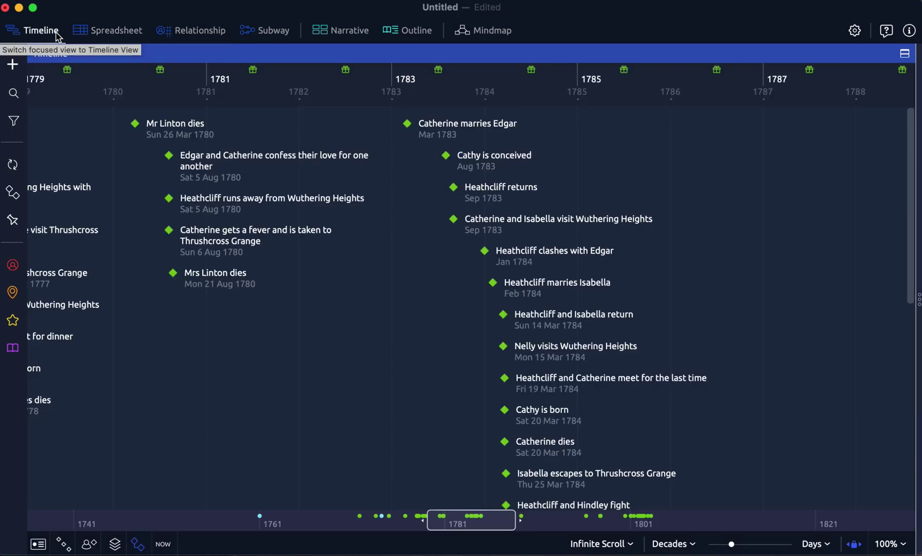
pyautogui.hscroll(-3, 325, 129)
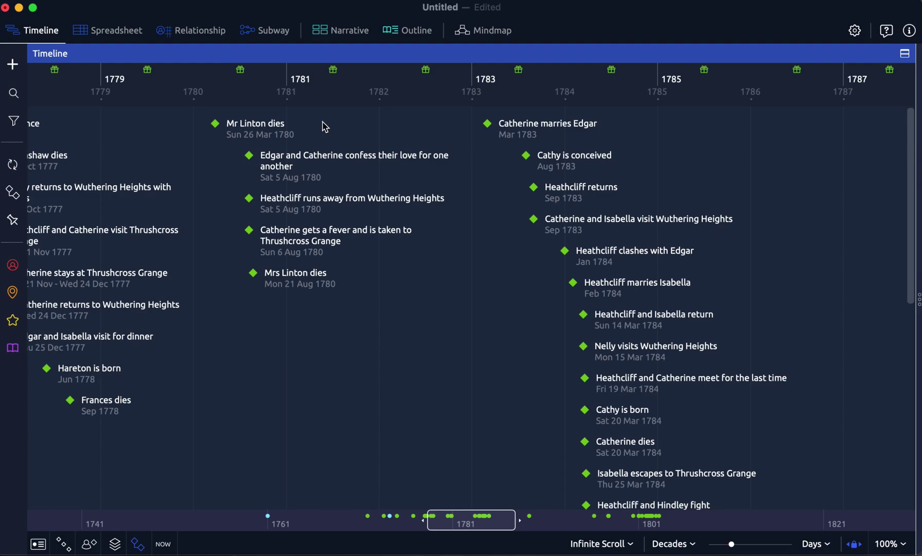
pyautogui.hscroll(-2, 350, 163)
pyautogui.hscroll(-4, 350, 163)
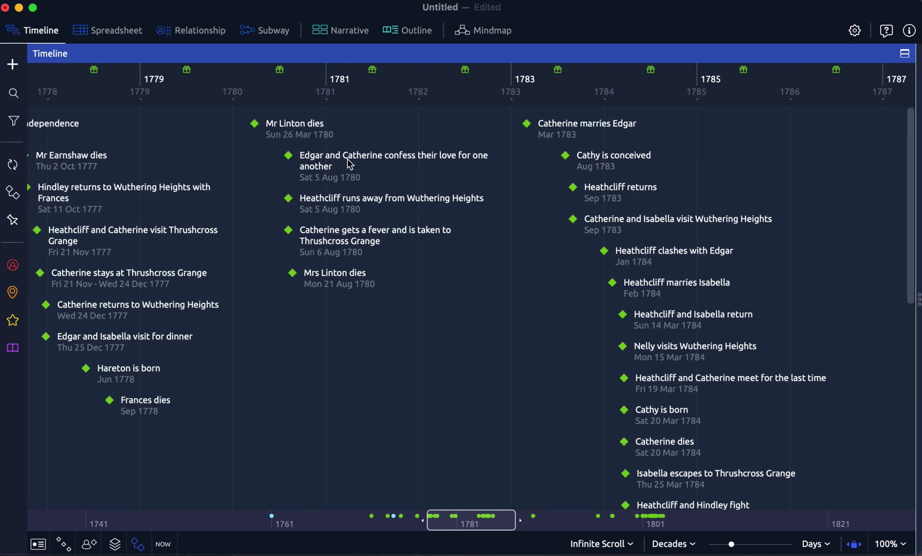
pyautogui.hscroll(-5, 319, 161)
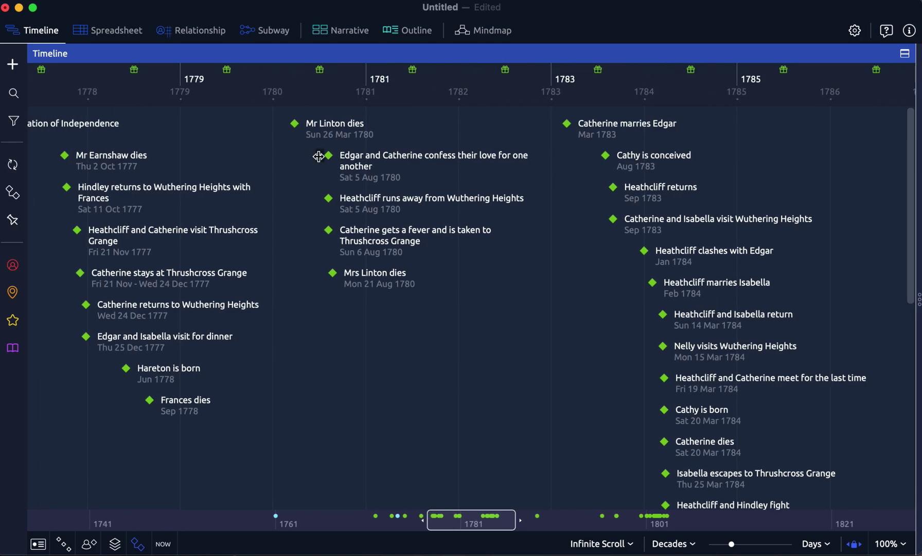
pyautogui.scroll(-3, 319, 161)
pyautogui.hscroll(5, 319, 156)
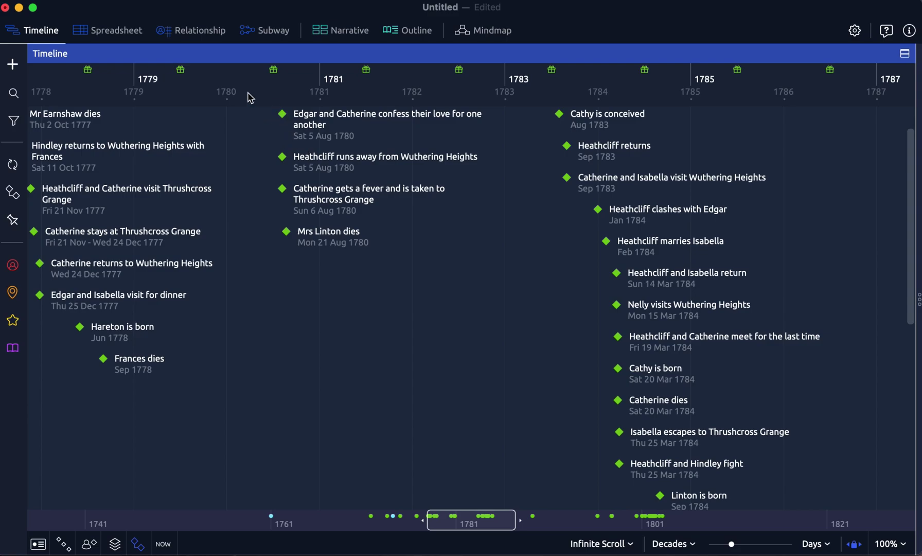
# Show the events in the Spreadsheet view and examine their rows and columns
pyautogui.click(121, 31)
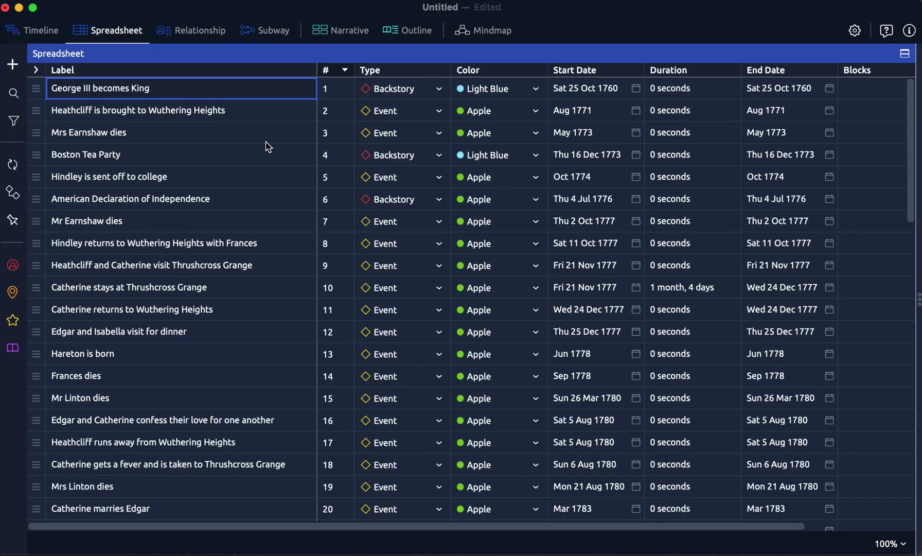
pyautogui.scroll(-3, 226, 118)
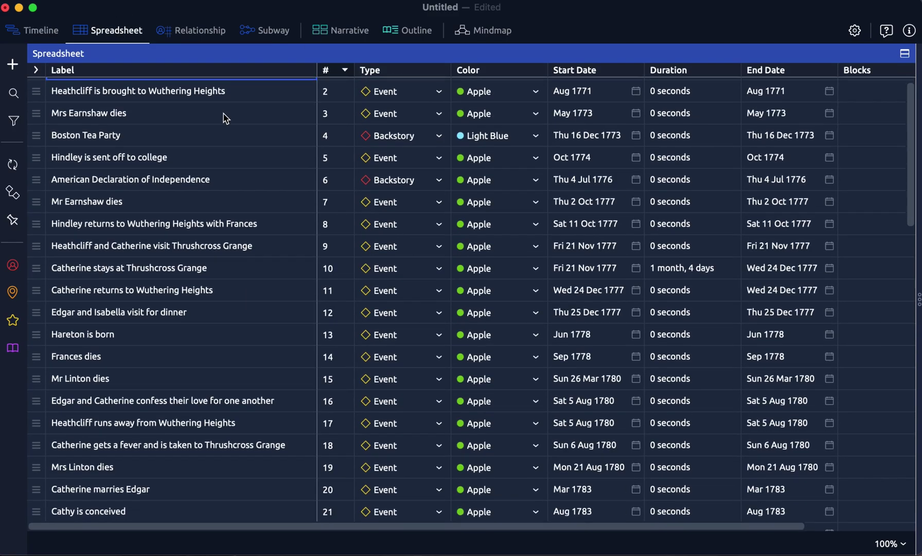
pyautogui.scroll(-15, 225, 117)
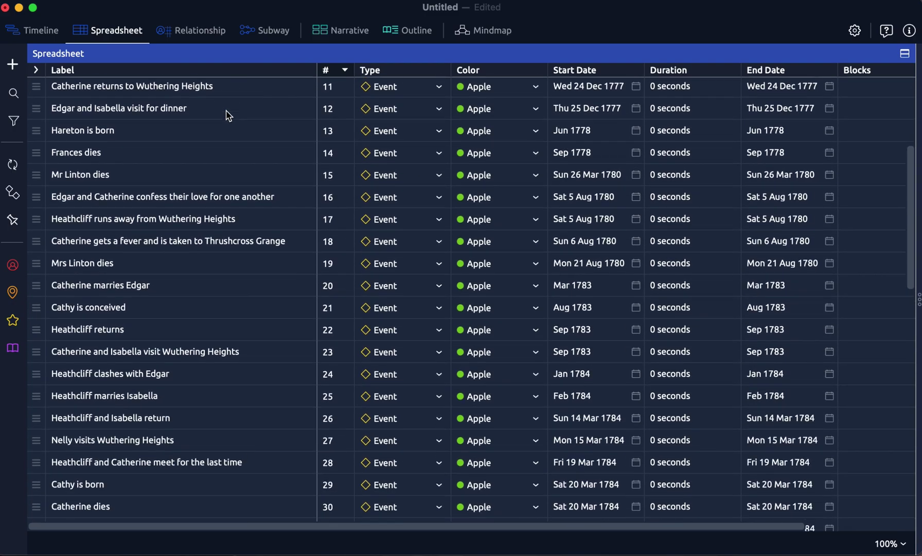
pyautogui.scroll(-4, 227, 118)
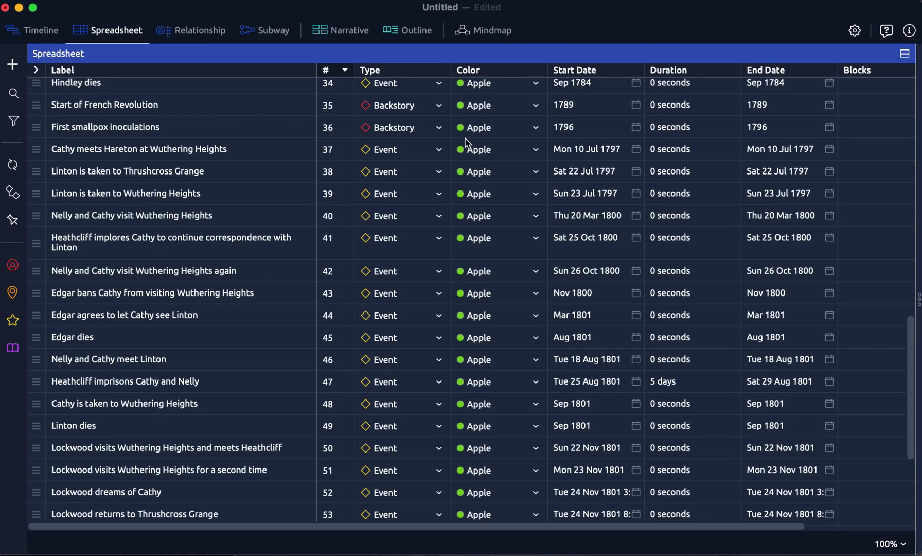
pyautogui.hscroll(5, 469, 140)
pyautogui.hscroll(-5, 472, 146)
# Review the full list of columns that can be shown in the spreadsheet, and close the list
pyautogui.click(36, 70)
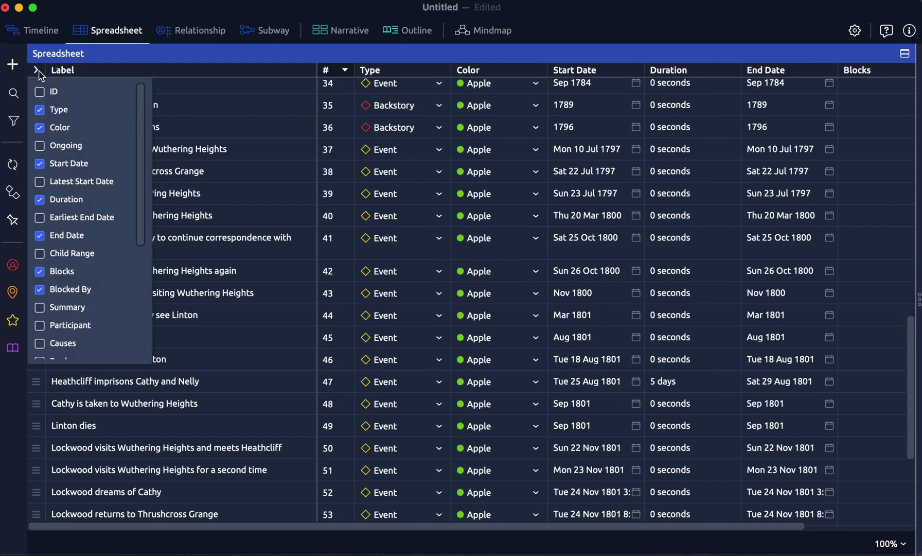
pyautogui.scroll(-5, 97, 182)
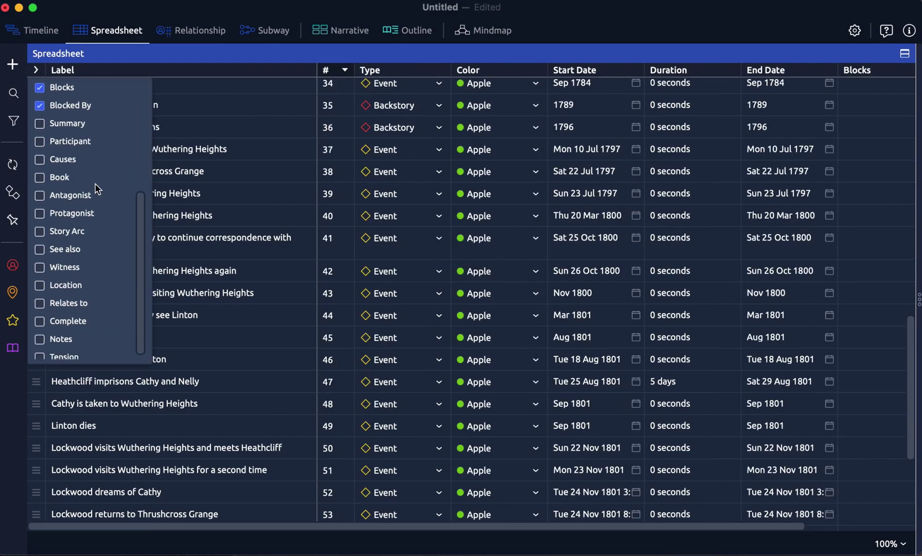
pyautogui.scroll(5, 97, 188)
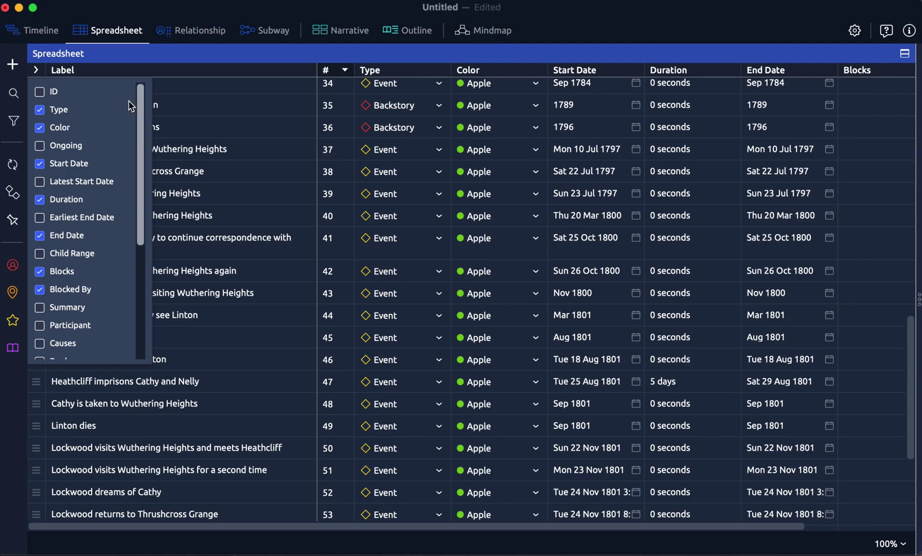
pyautogui.click(37, 71)
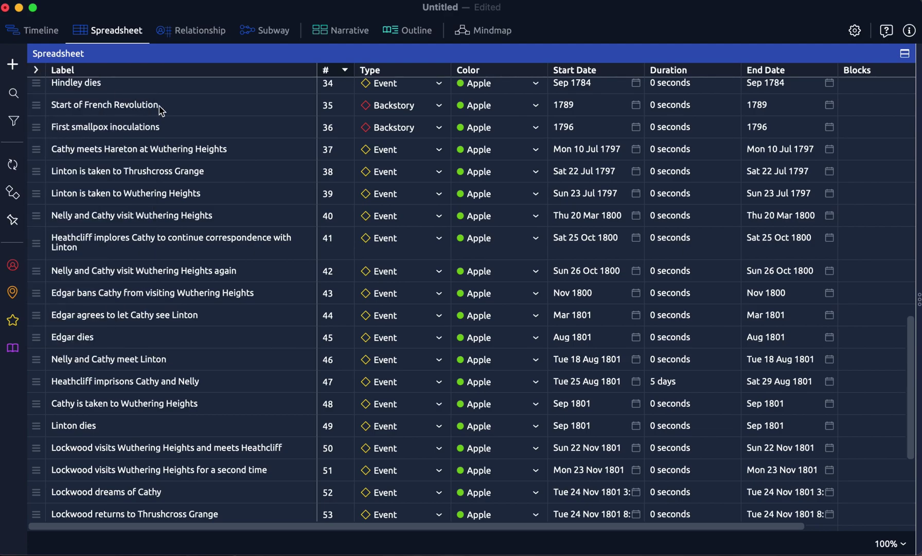
# Add an event labelled "new event" in the empty row at the end of the spreadsheet
pyautogui.scroll(-5, 200, 121)
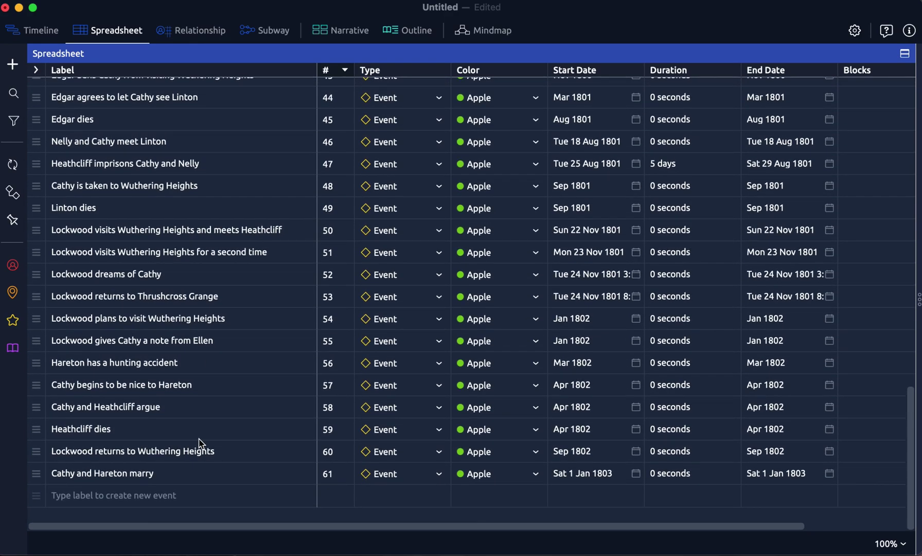
pyautogui.click(161, 495)
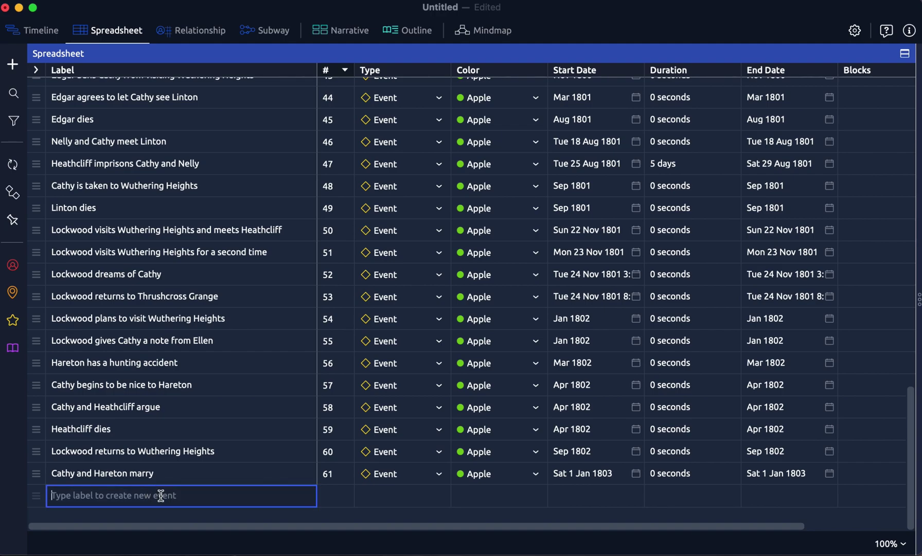
pyautogui.write('new event')
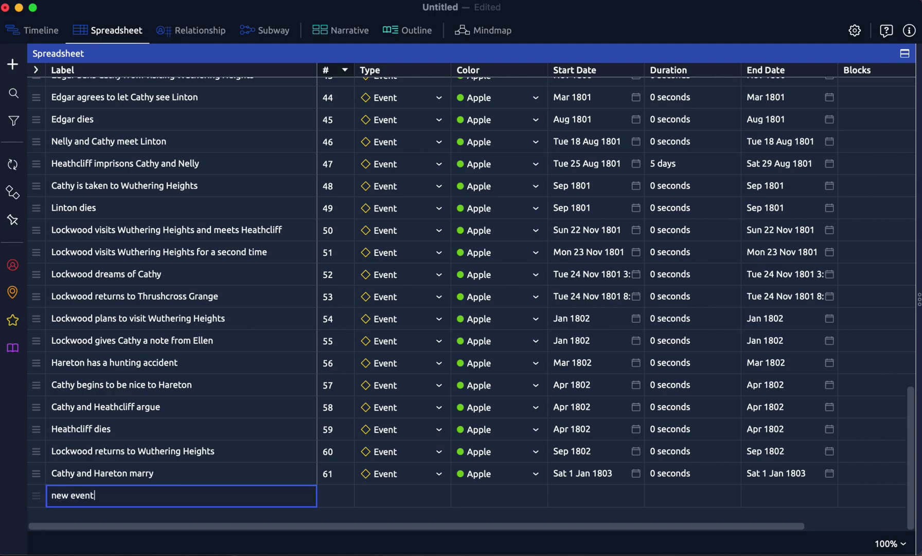
pyautogui.press('Return')
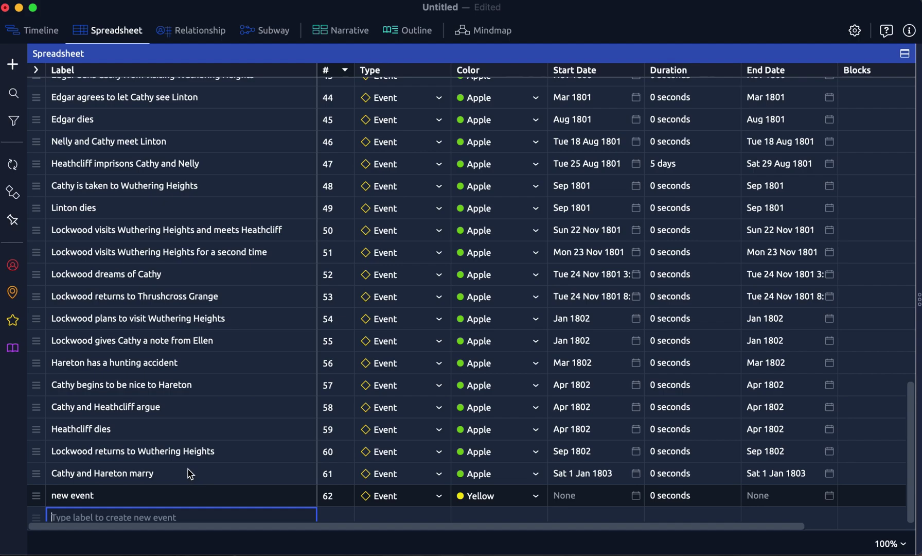
pyautogui.scroll(-1, 314, 486)
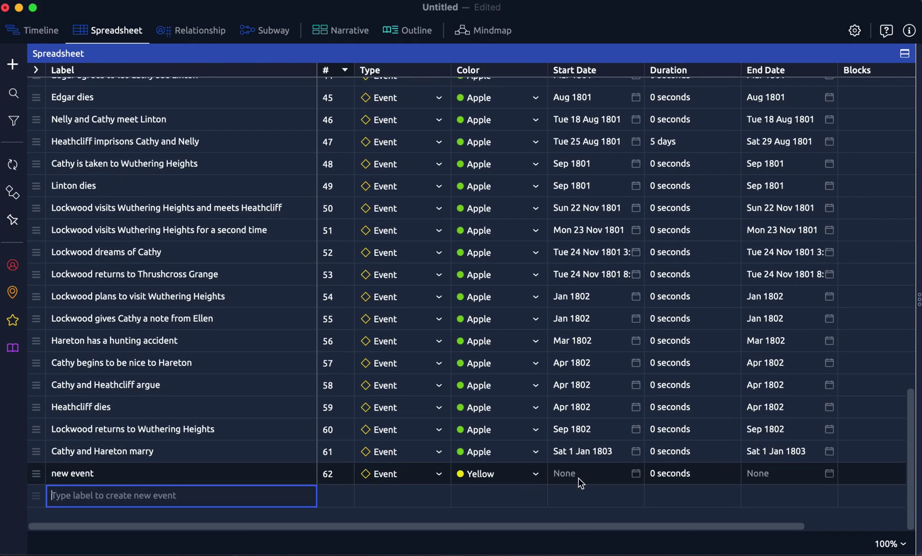
pyautogui.hscroll(1, 618, 483)
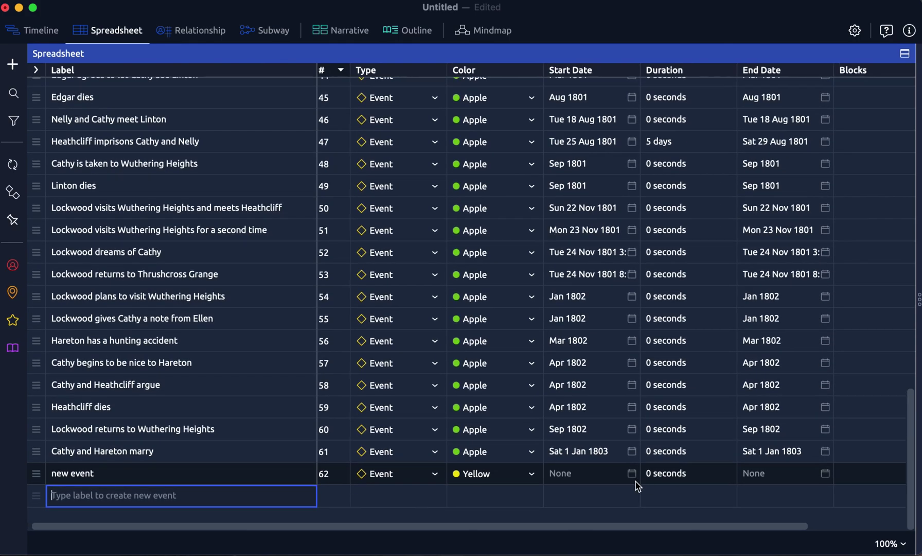
pyautogui.hscroll(5, 658, 461)
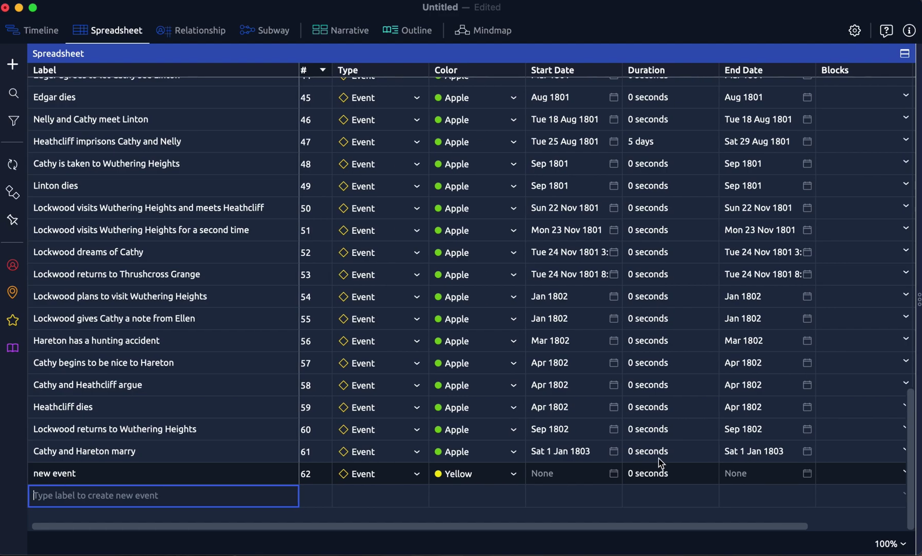
# Open the details of the event labelled "new event" and show its summary, tags and properties
pyautogui.hscroll(-5, 656, 460)
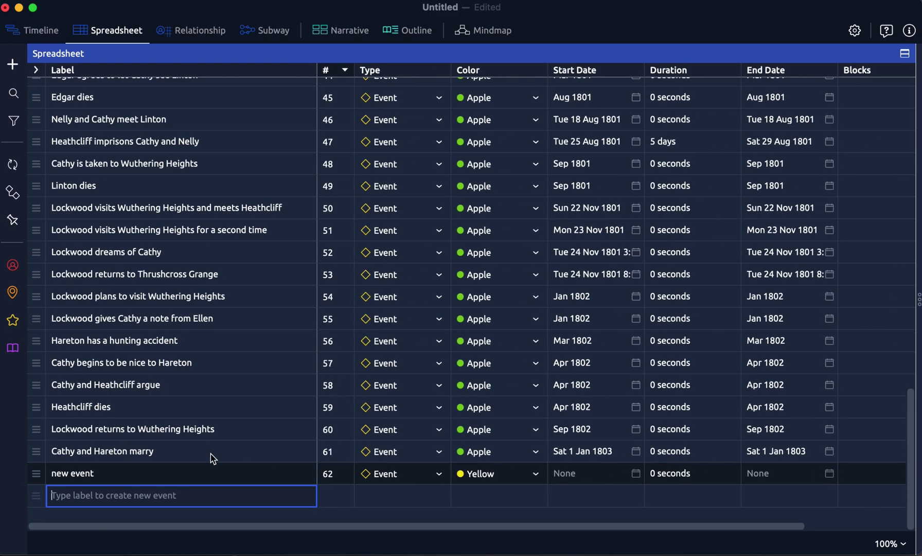
pyautogui.click(201, 473)
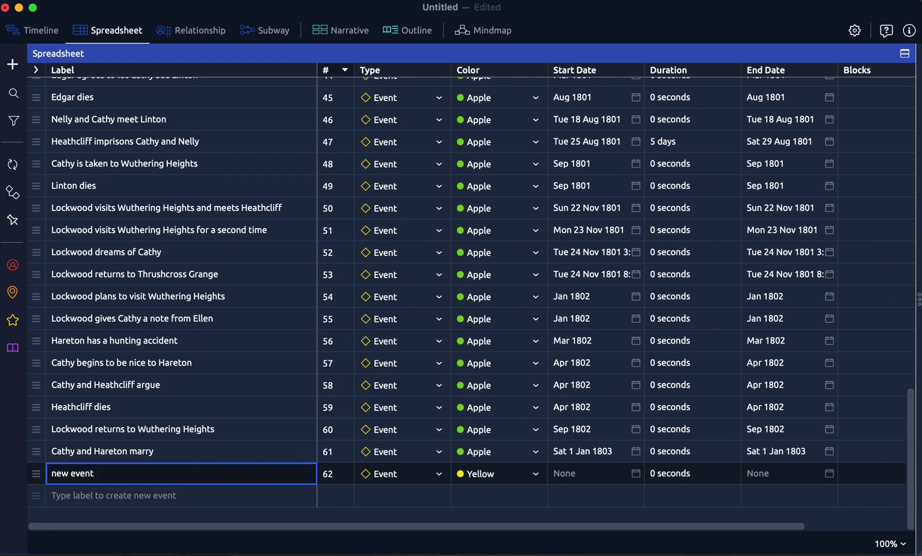
pyautogui.click(909, 31)
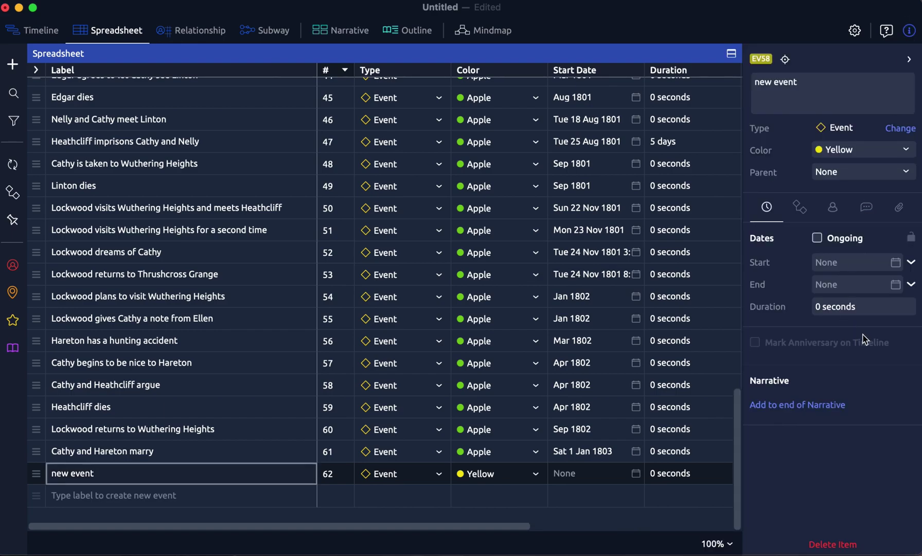
pyautogui.click(866, 207)
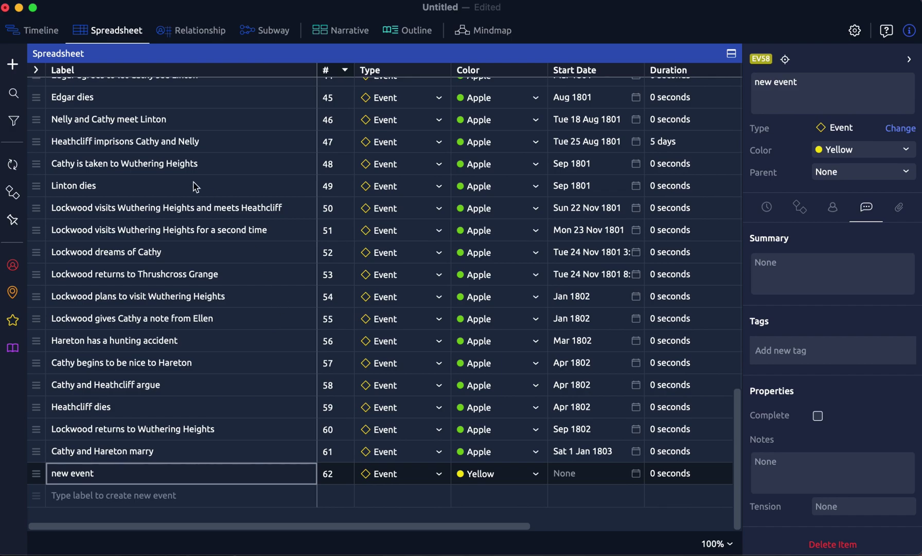
# Return to the Timeline view and examine the events around 1781 to 1787
pyautogui.click(41, 35)
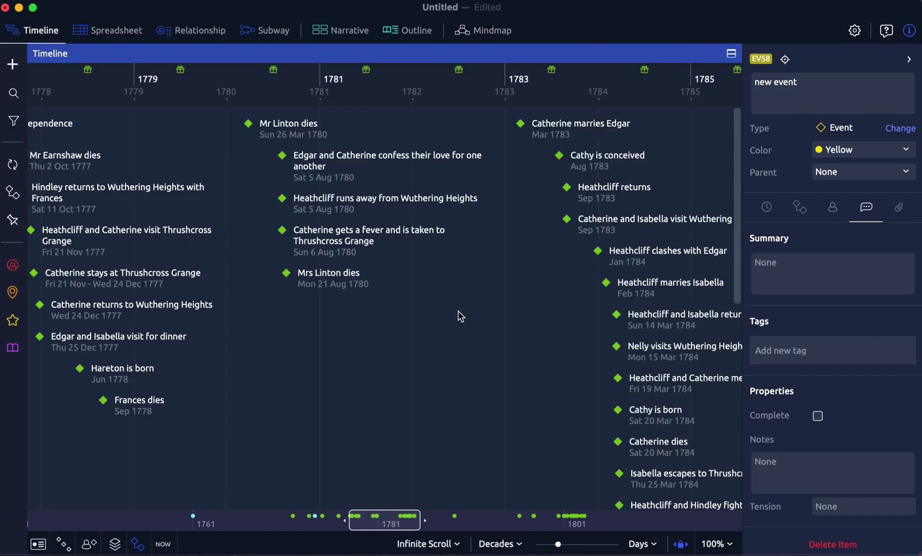
pyautogui.hscroll(5, 459, 315)
pyautogui.scroll(-5, 442, 310)
pyautogui.hscroll(2, 443, 310)
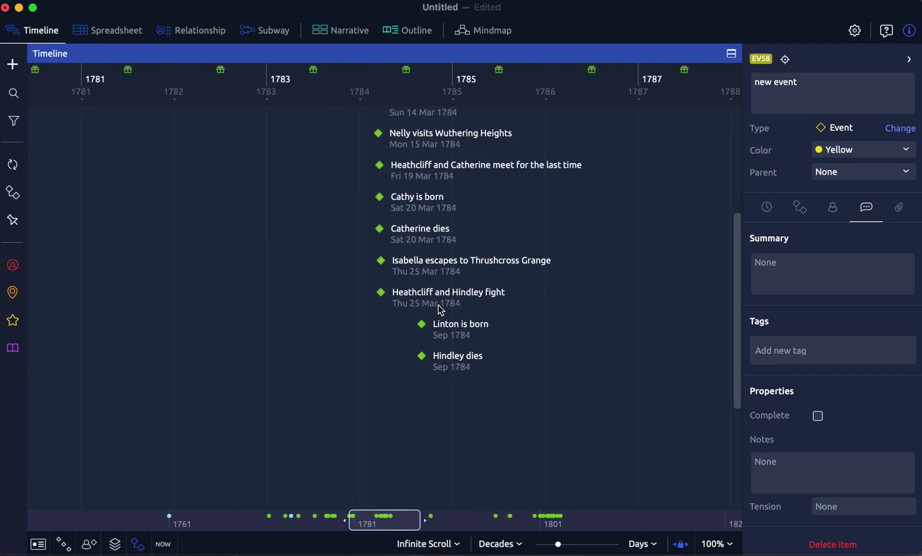
pyautogui.scroll(3, 441, 309)
pyautogui.hscroll(-1, 391, 283)
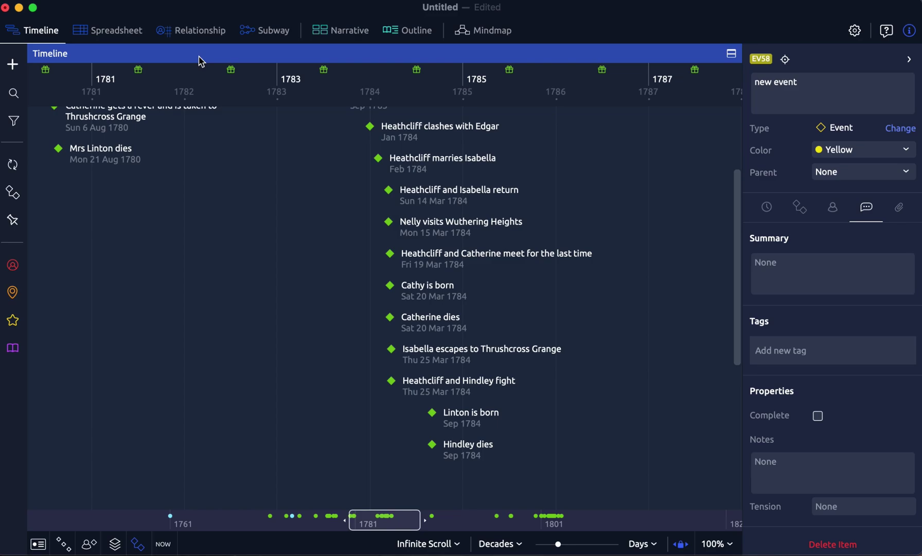
# Show the Narrative view and look through the scenes arranged in the first six chapters
pyautogui.click(342, 41)
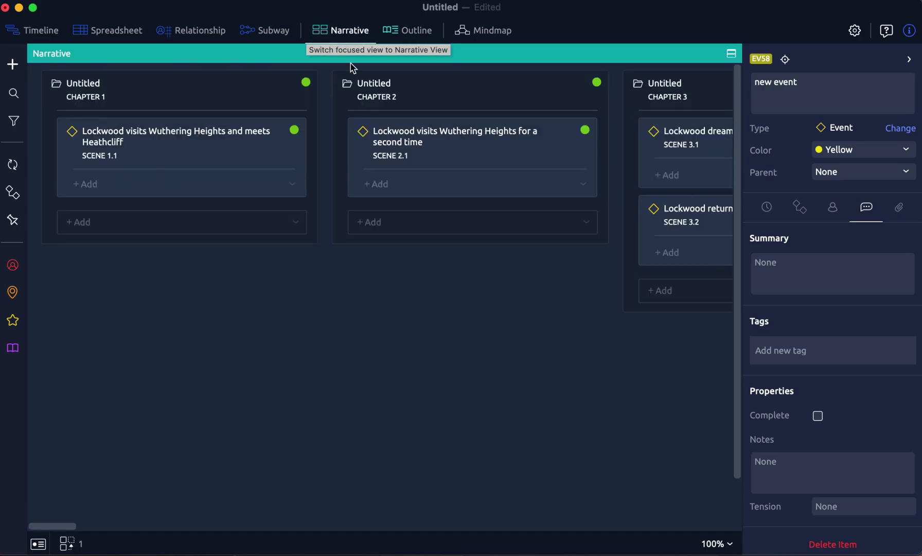
pyautogui.hscroll(3, 451, 162)
pyautogui.hscroll(-2, 452, 162)
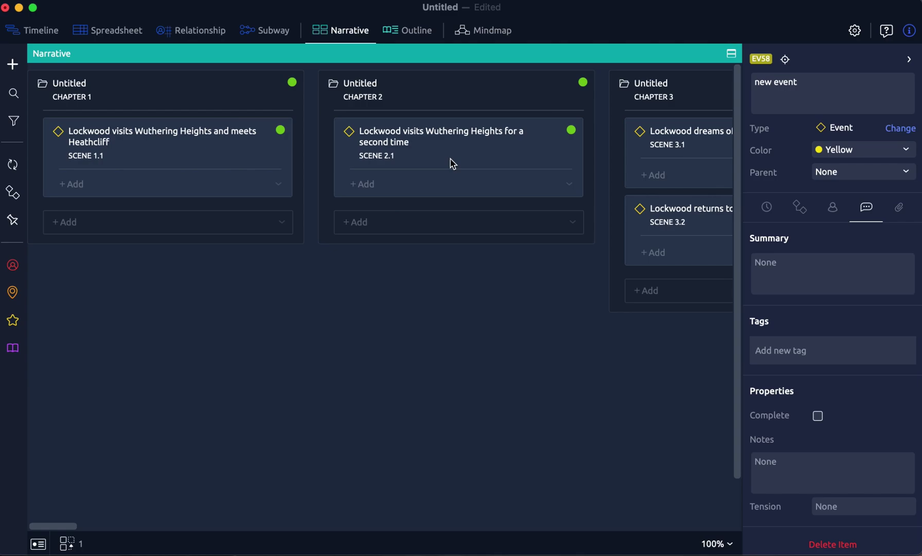
pyautogui.hscroll(15, 451, 163)
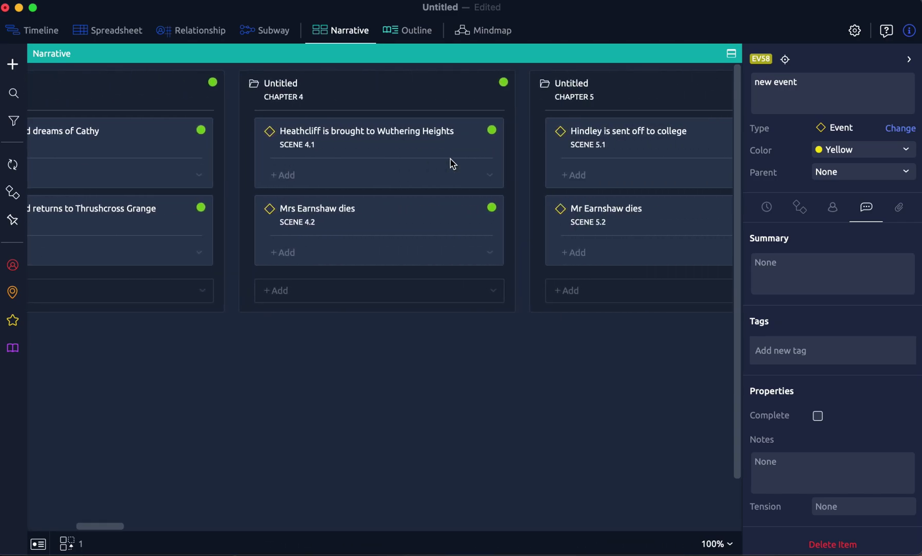
pyautogui.hscroll(10, 451, 162)
pyautogui.hscroll(-3, 451, 162)
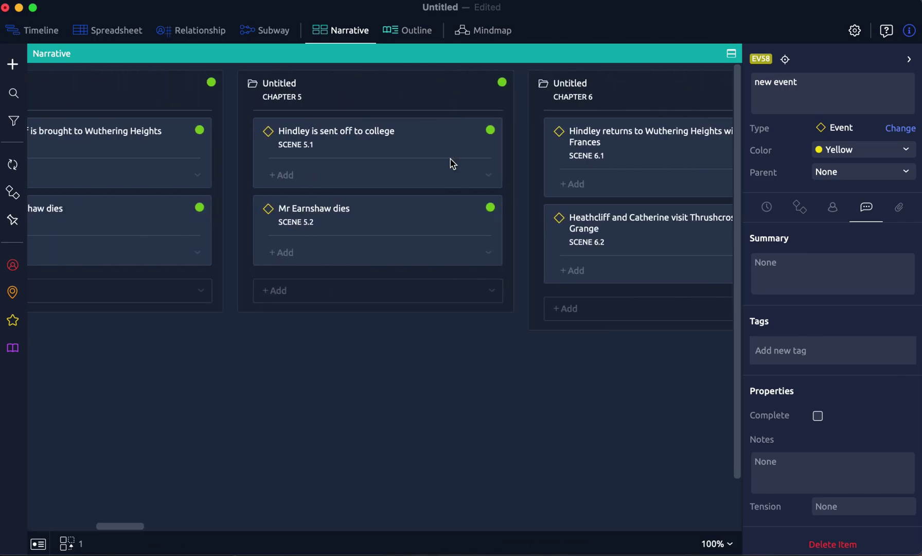
pyautogui.hscroll(-3, 451, 163)
pyautogui.hscroll(-6, 452, 162)
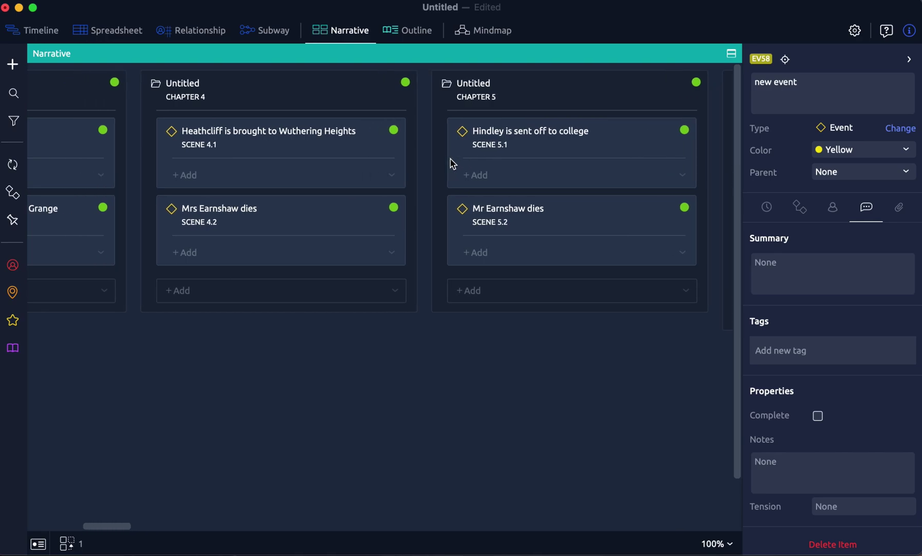
pyautogui.hscroll(-3, 451, 163)
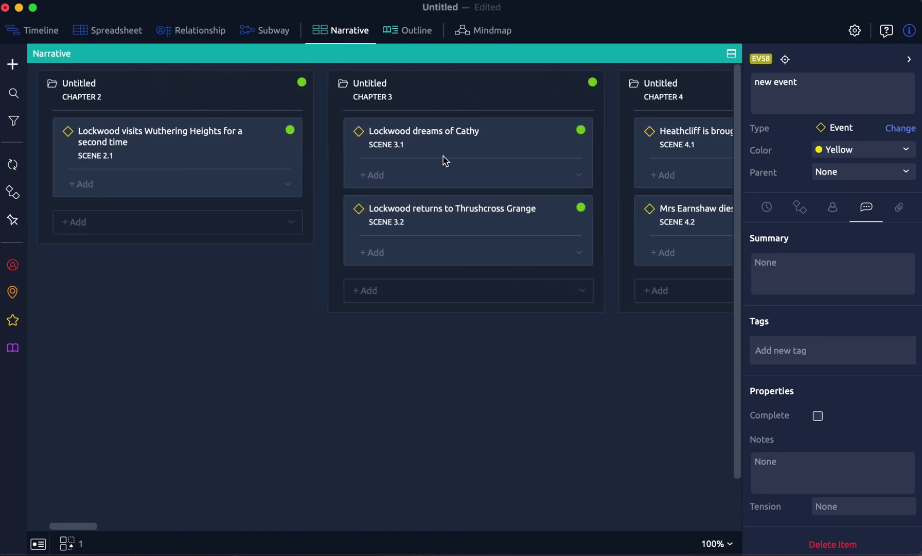
# Move the scene "Lockwood returns to Thrushcross Grange" ahead of "Lockwood dreams of Cathy" in Chapter 3
pyautogui.hscroll(2, 446, 161)
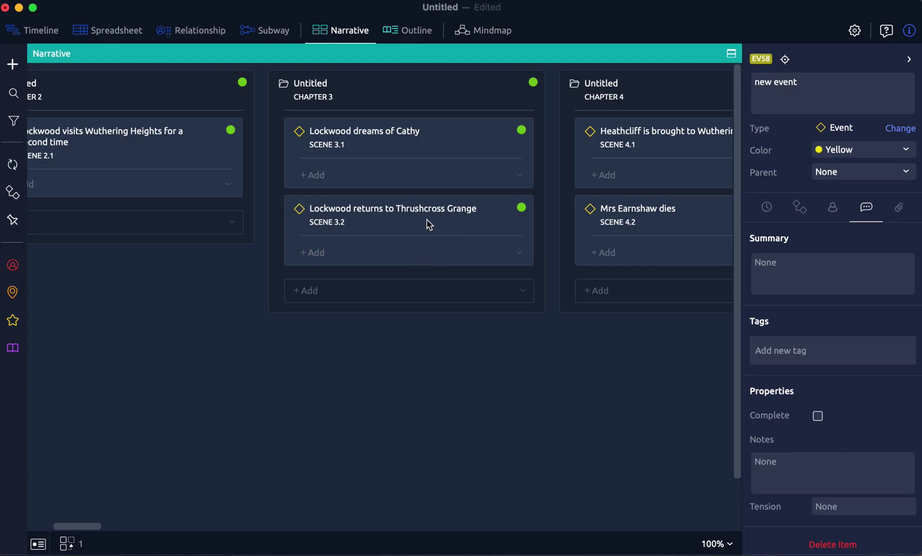
pyautogui.hscroll(1, 430, 225)
pyautogui.hscroll(-1, 414, 209)
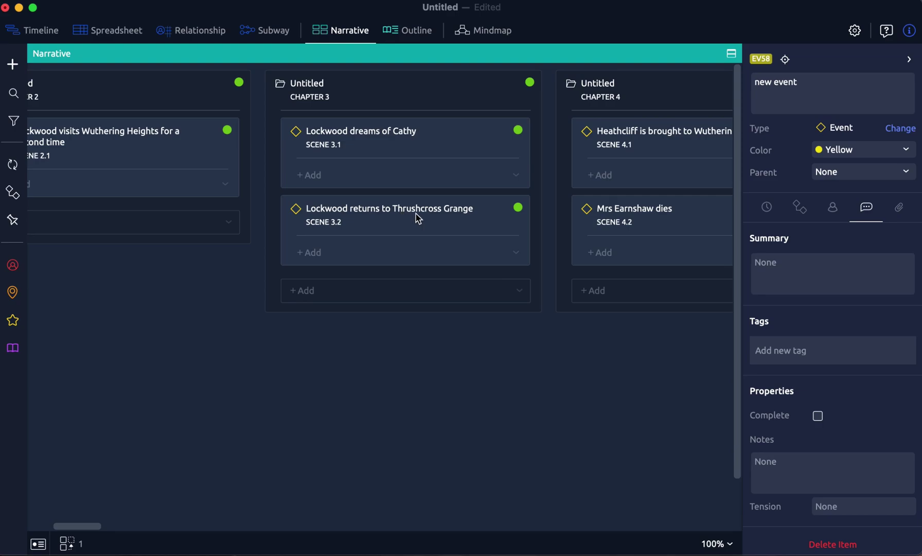
pyautogui.click(461, 218)
pyautogui.moveTo(455, 216); pyautogui.dragTo(467, 129)
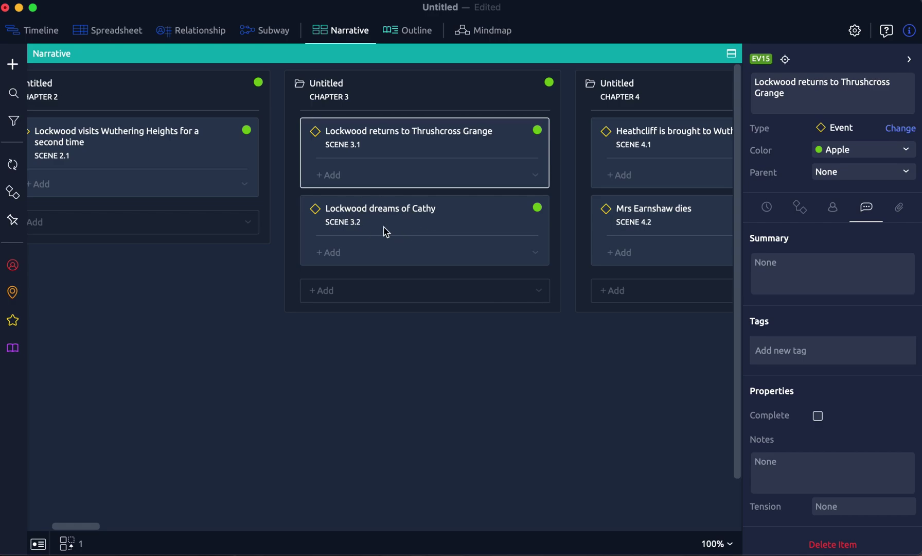
# Locate the event "Lockwood returns to Thrushcross Grange" in the Timeline view to check its place in the chronology
pyautogui.click(49, 27)
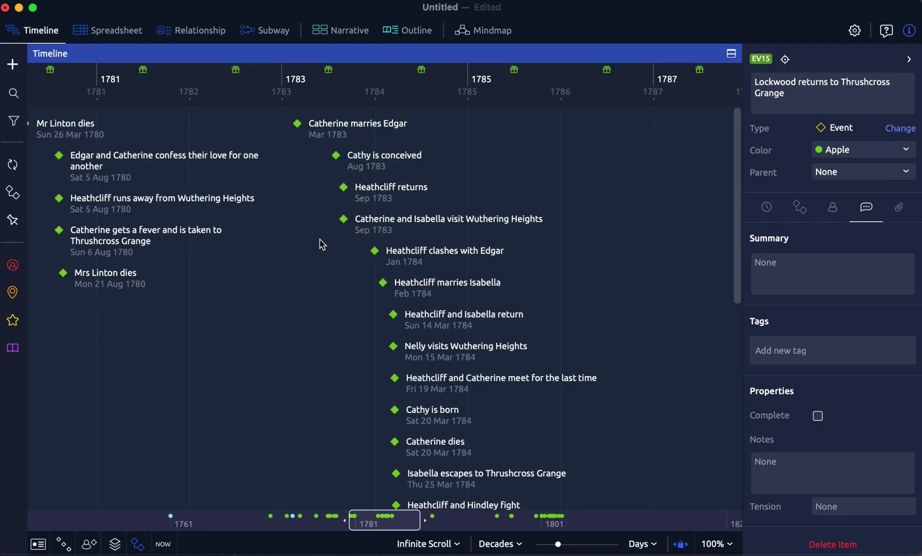
pyautogui.click(785, 60)
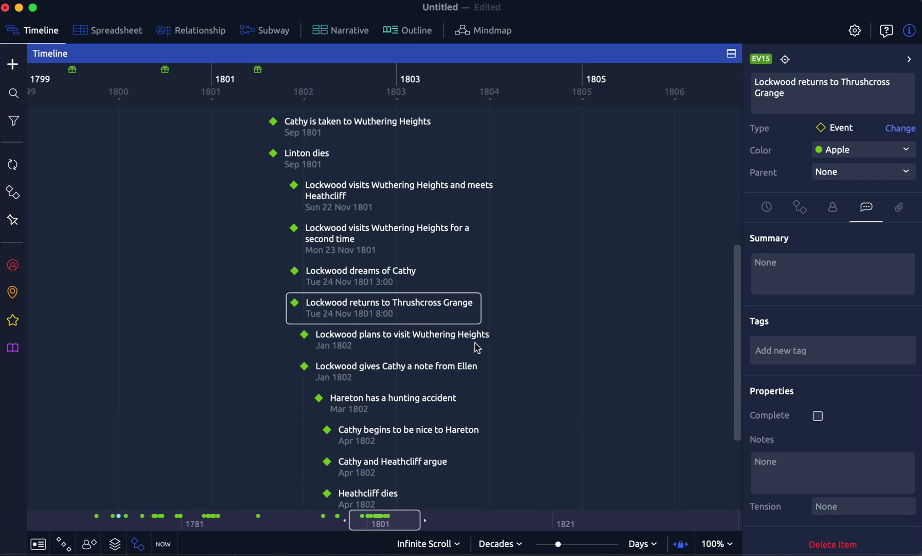
pyautogui.hscroll(2, 426, 308)
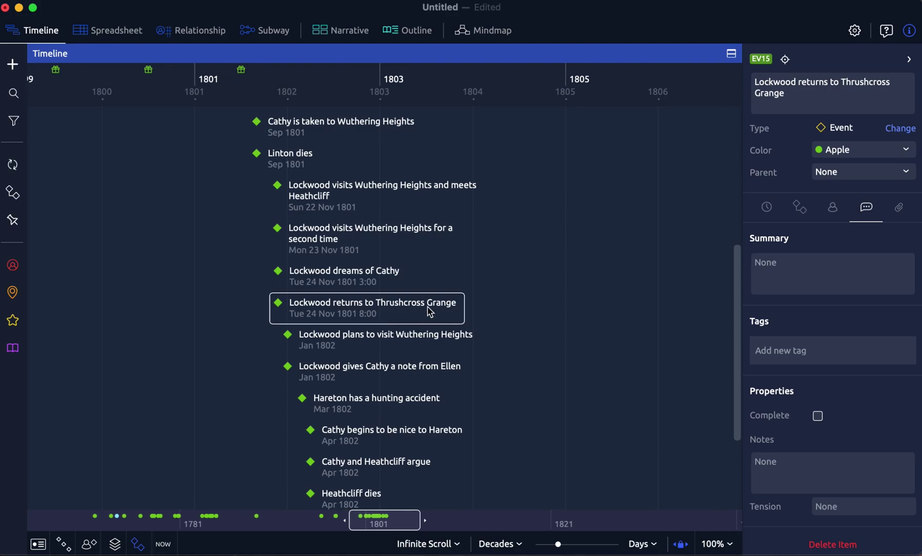
# Go back to the Narrative view and examine how the scenes are ordered across Chapters 1 to 8
pyautogui.click(342, 41)
pyautogui.hscroll(2, 372, 197)
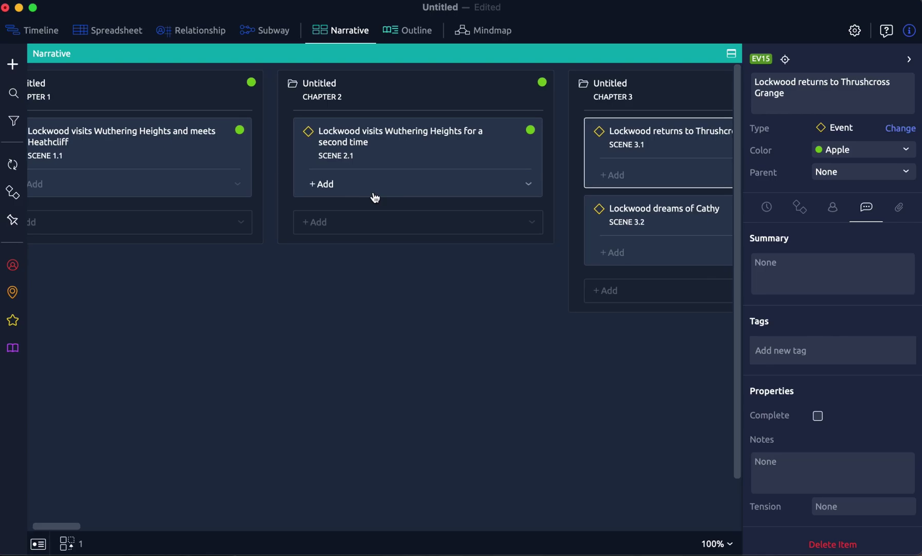
pyautogui.hscroll(5, 374, 197)
pyautogui.hscroll(5, 374, 197)
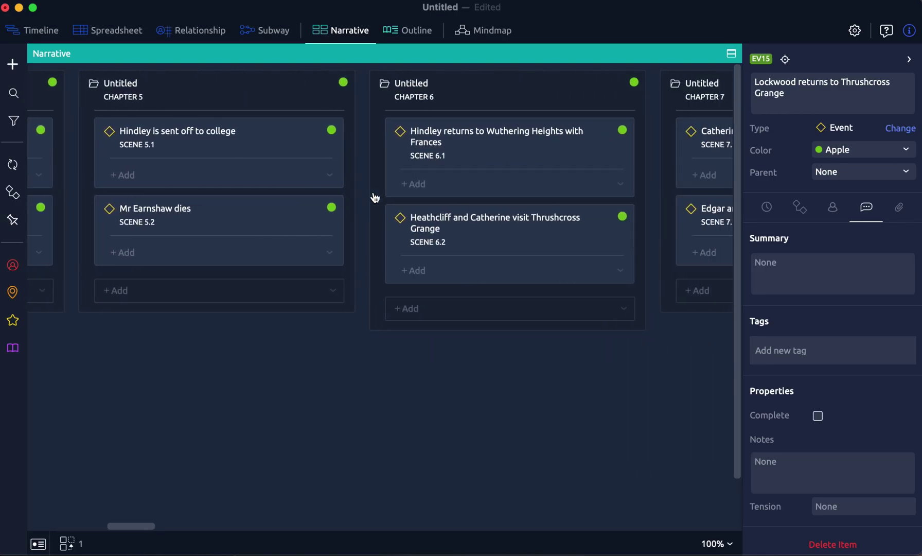
pyautogui.hscroll(2, 374, 197)
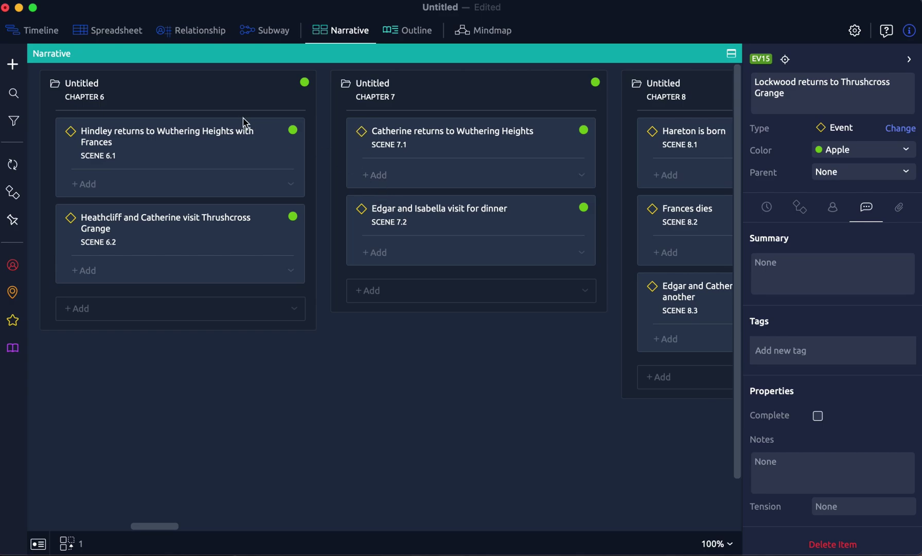
pyautogui.hscroll(4, 473, 162)
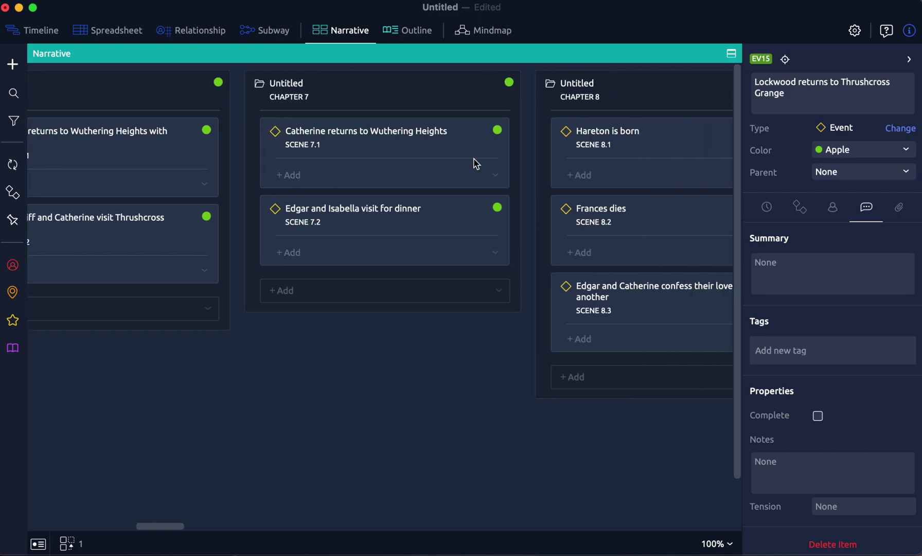
pyautogui.hscroll(-18, 476, 164)
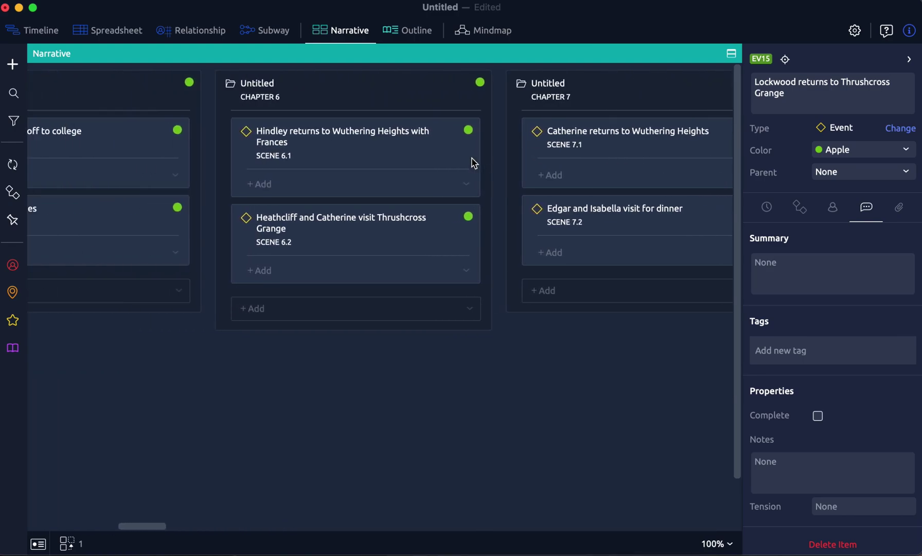
pyautogui.hscroll(-20, 473, 162)
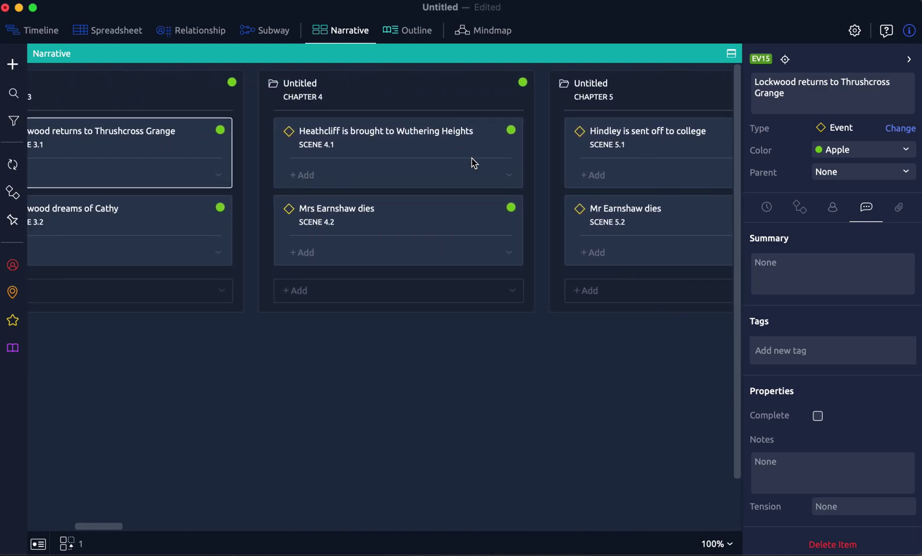
pyautogui.hscroll(-9, 330, 137)
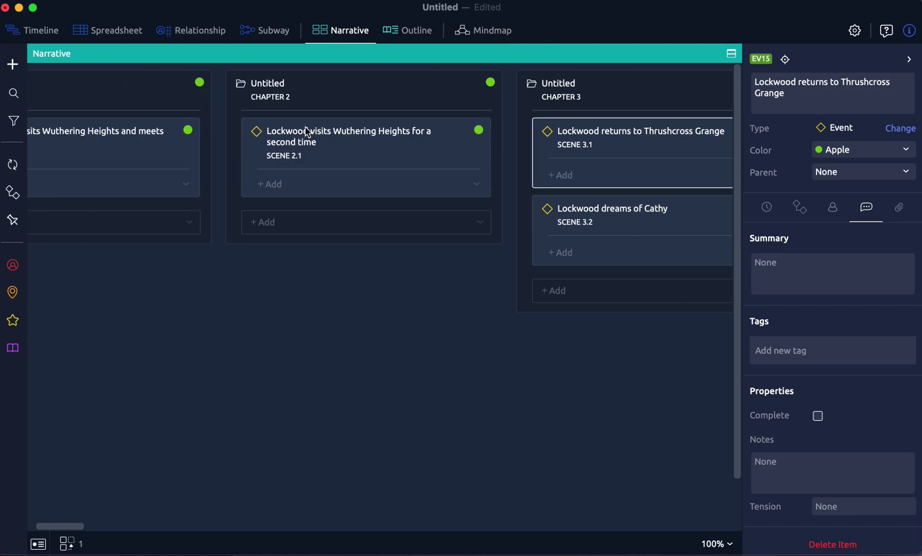
pyautogui.hscroll(-4, 254, 134)
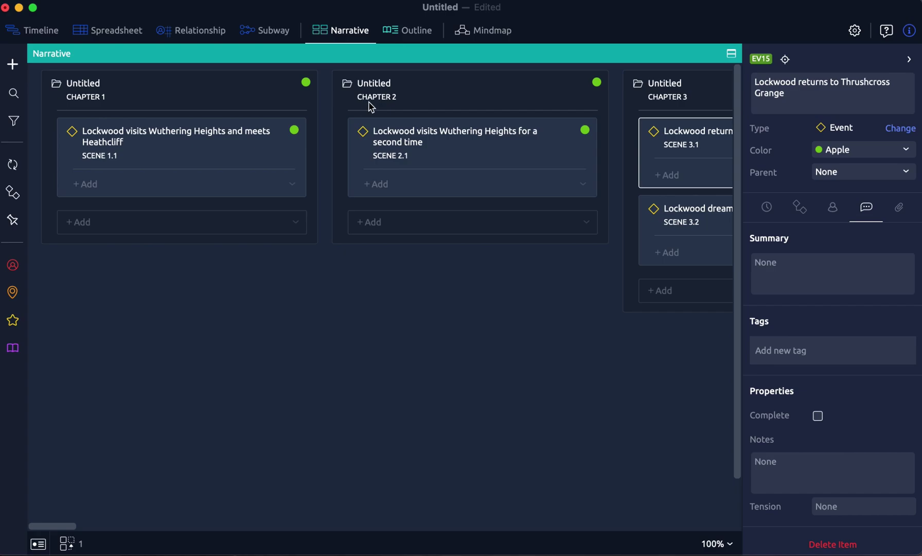
pyautogui.hscroll(5, 395, 109)
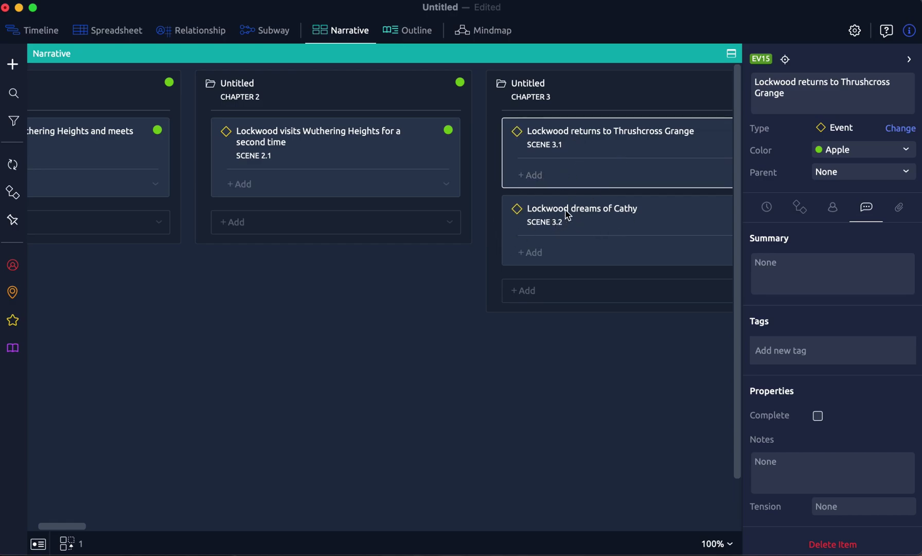
pyautogui.hscroll(8, 568, 216)
pyautogui.hscroll(10, 568, 215)
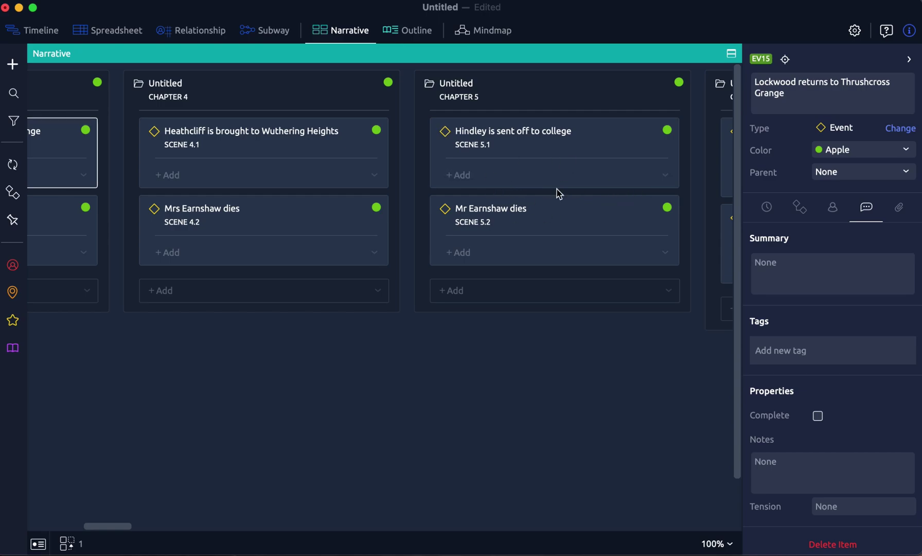
pyautogui.hscroll(-3, 477, 188)
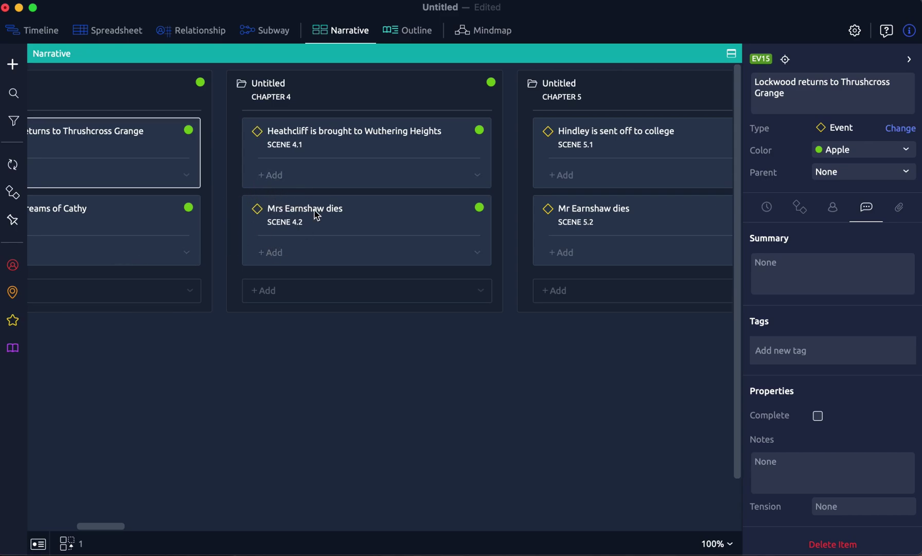
# Show the list of characters, view Catherine Earnshaw's details, and close the list
pyautogui.click(12, 265)
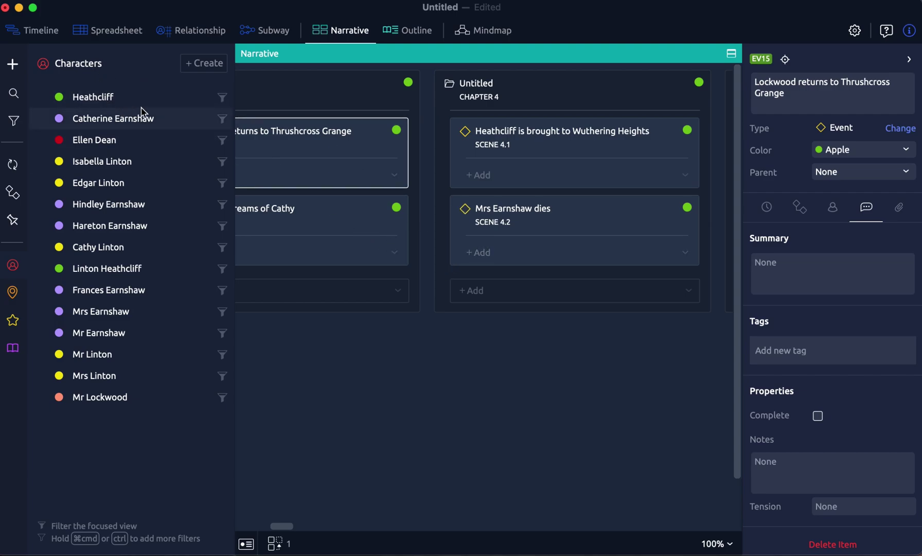
pyautogui.click(123, 118)
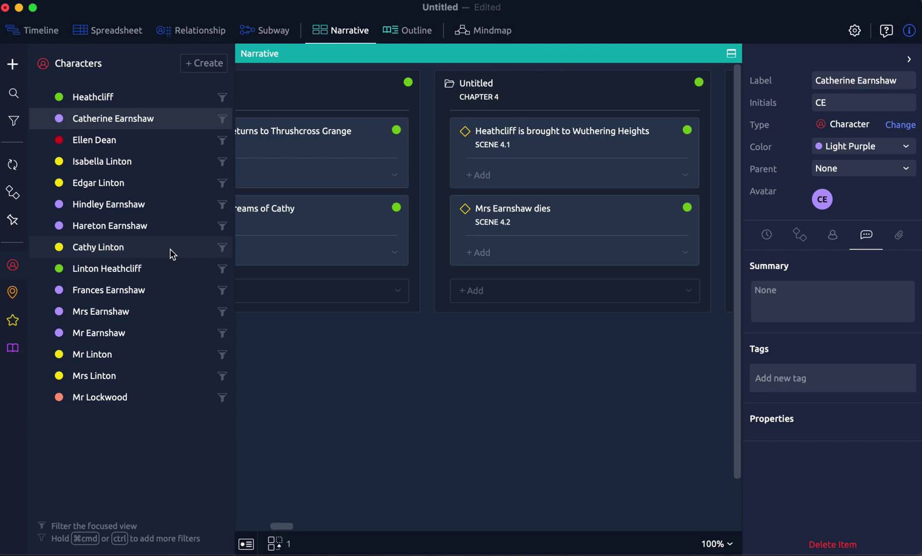
pyautogui.click(360, 340)
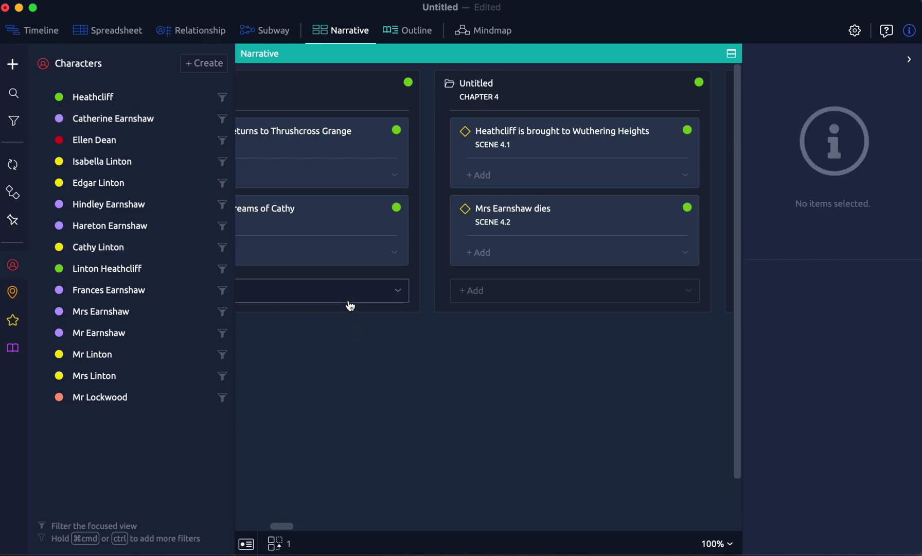
pyautogui.click(19, 267)
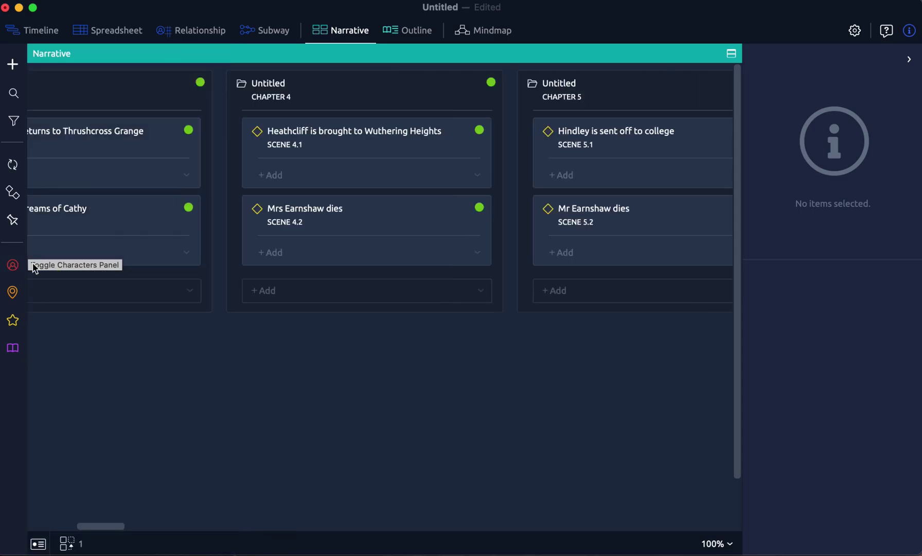
# Go back to the Timeline view and show the details of the event "Heathcliff implores Cathy to continue correspondence with Linton"
pyautogui.click(39, 32)
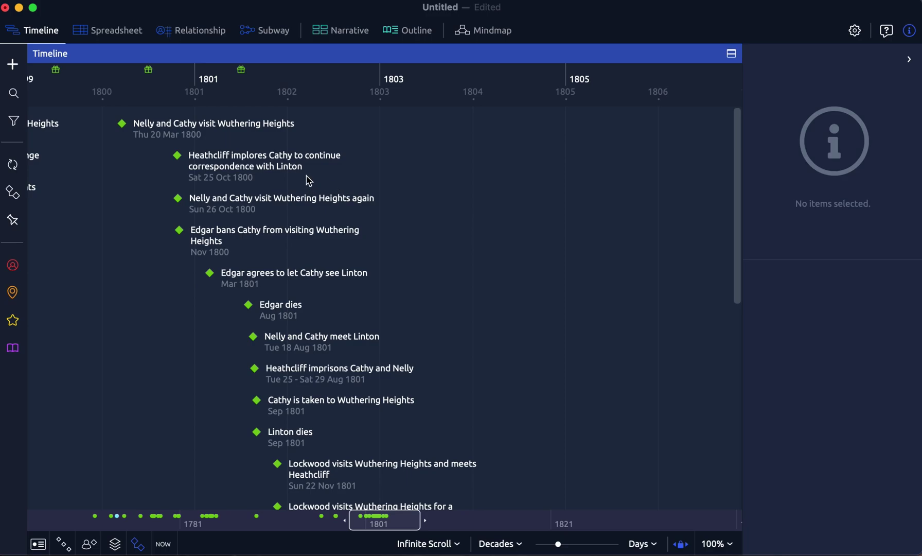
pyautogui.click(291, 172)
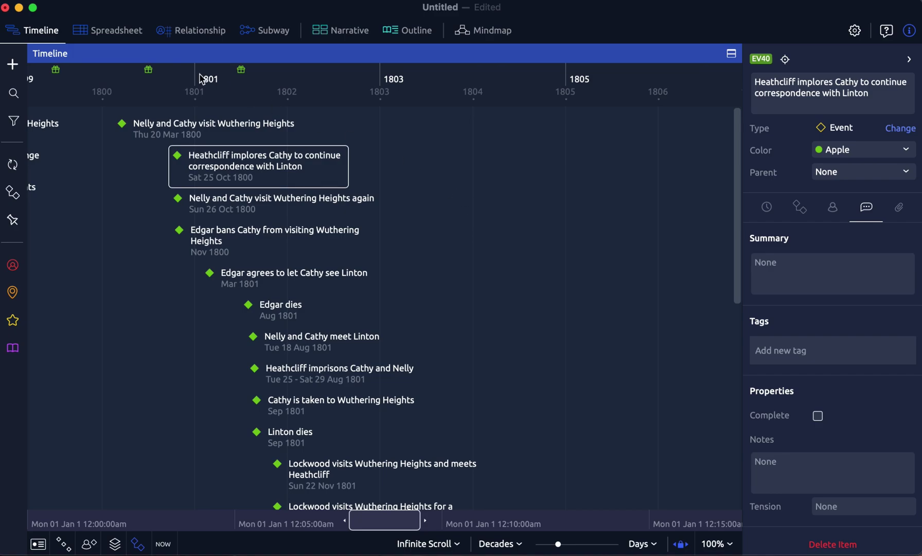
# Add a new event labelled "kdkdk" at the end of the event list in the Spreadsheet view
pyautogui.click(107, 31)
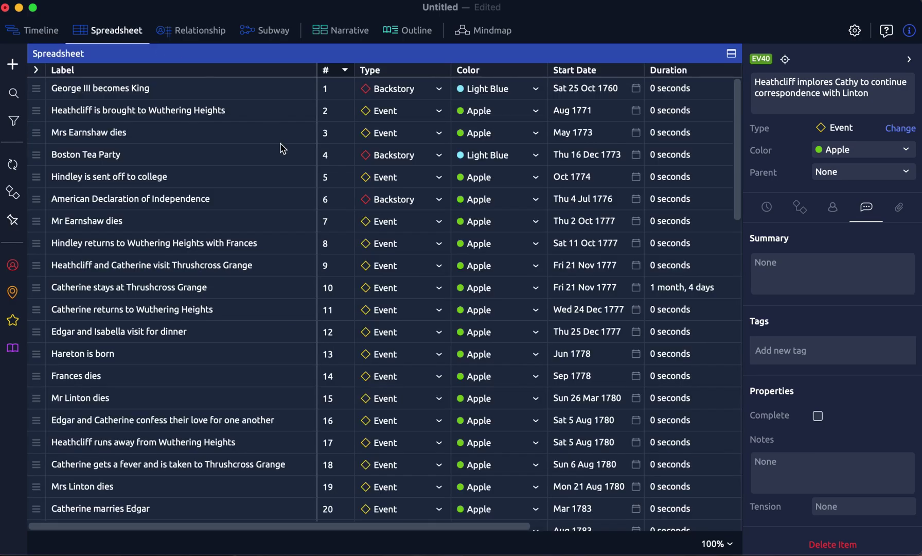
pyautogui.scroll(-20, 282, 148)
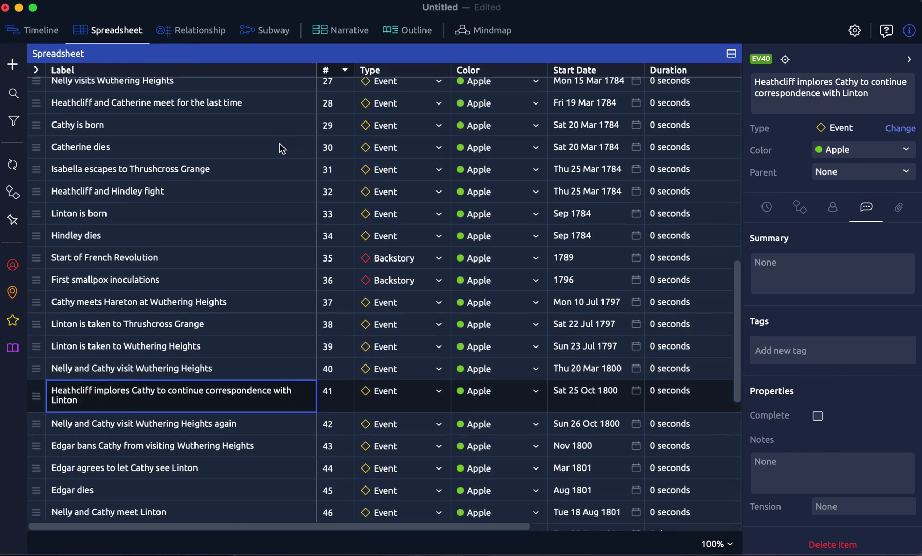
pyautogui.scroll(-2, 281, 149)
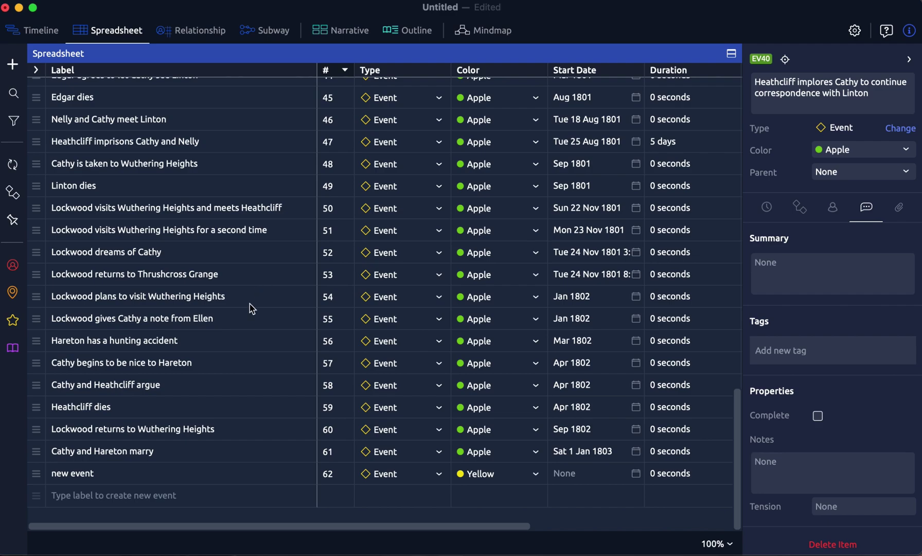
pyautogui.click(215, 500)
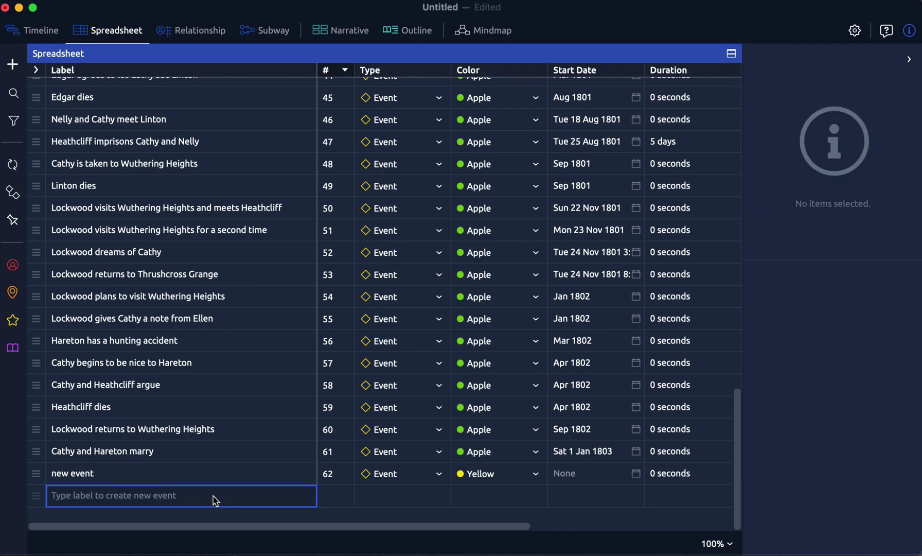
pyautogui.write('kdkdk')
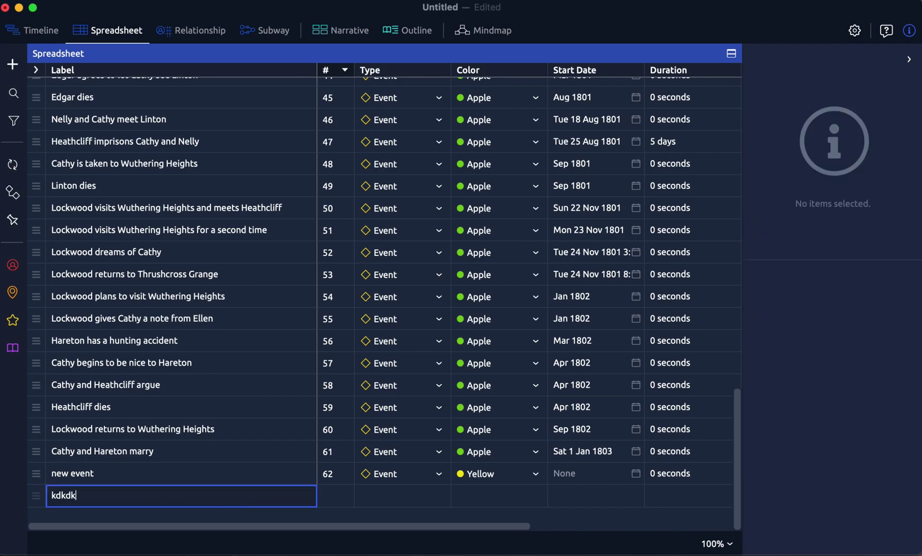
pyautogui.press('Return')
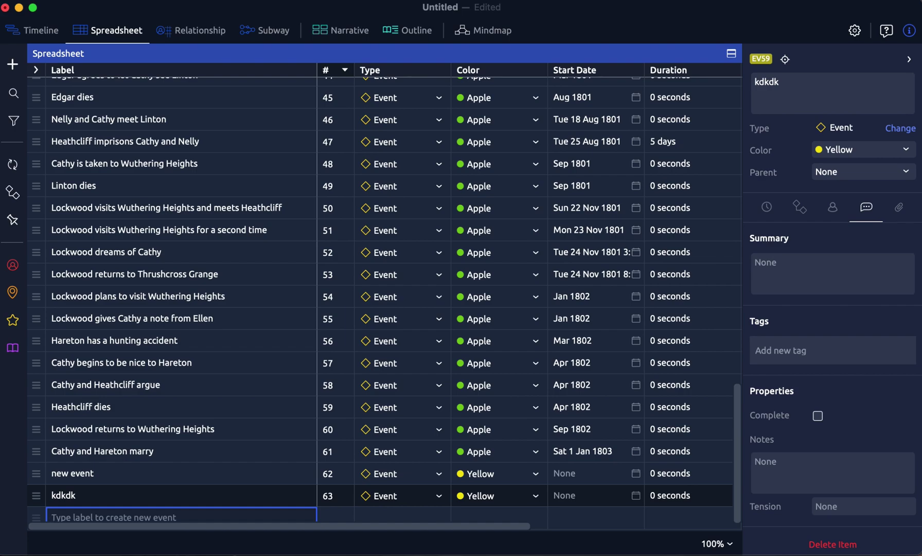
pyautogui.scroll(-1, 215, 484)
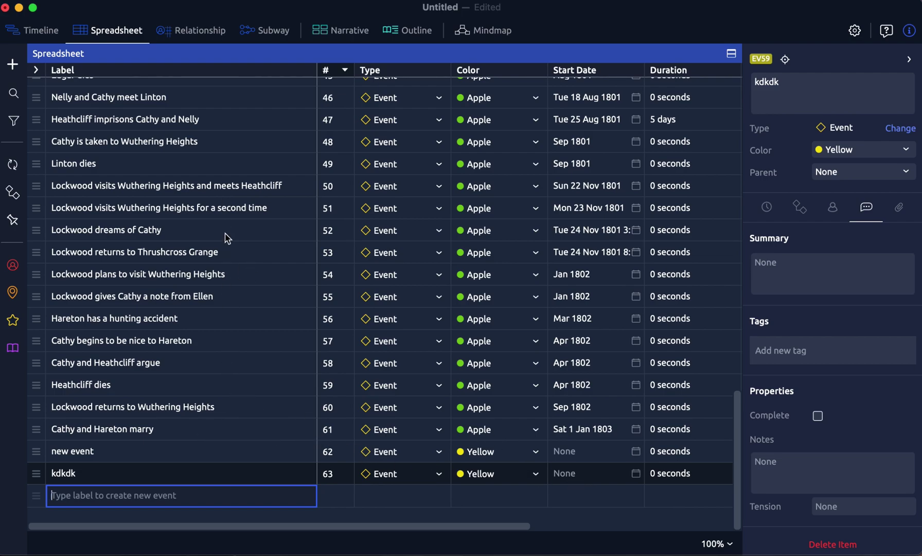
# Examine the Character, Place and Story Arc columns in the Relationship view and check which column types can be shown
pyautogui.click(201, 31)
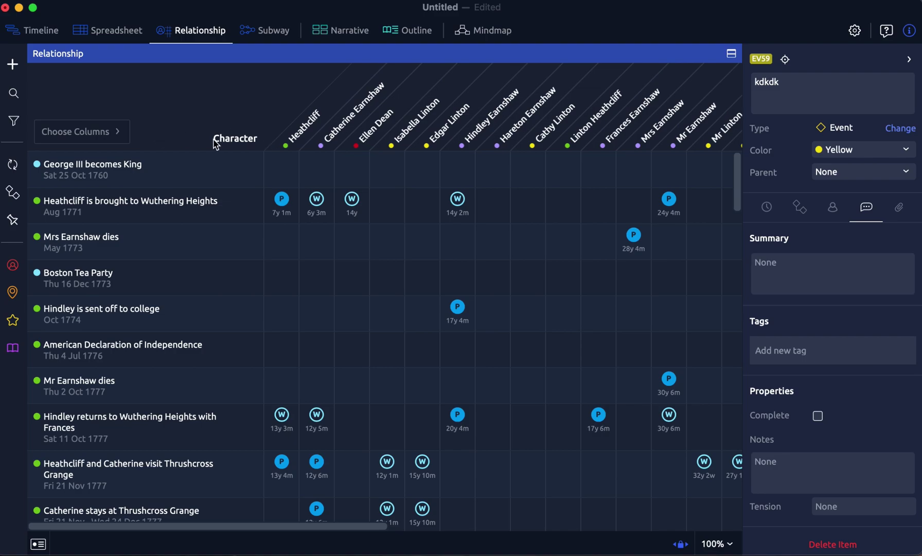
pyautogui.hscroll(2, 250, 153)
pyautogui.hscroll(10, 250, 153)
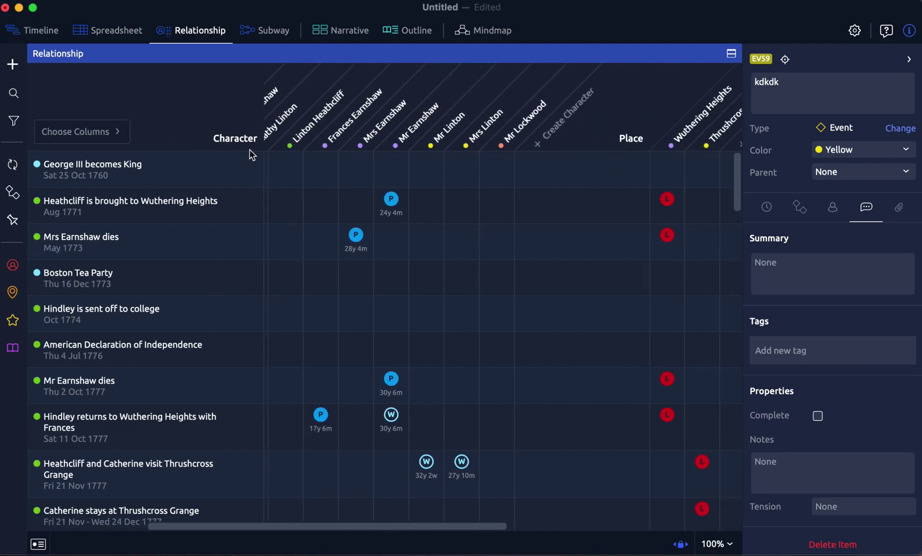
pyautogui.hscroll(8, 252, 153)
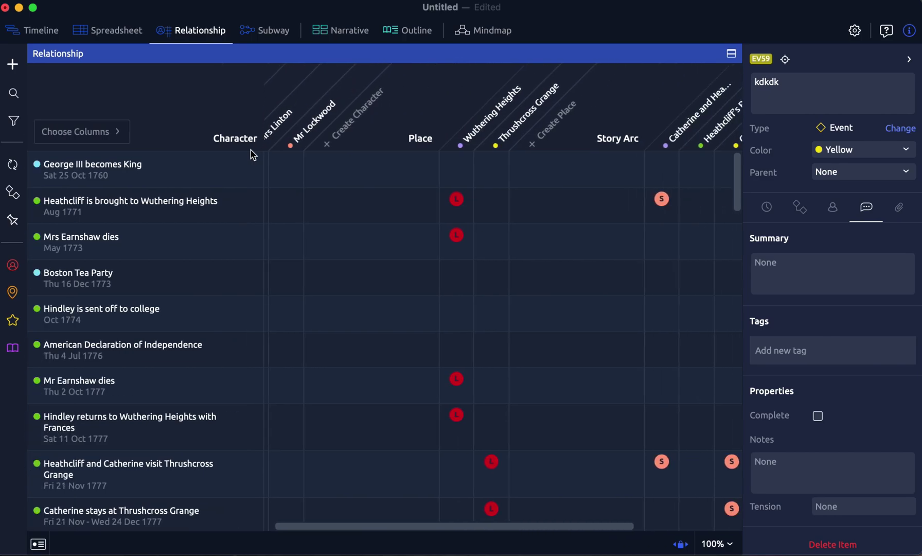
pyautogui.hscroll(-15, 119, 137)
pyautogui.click(122, 138)
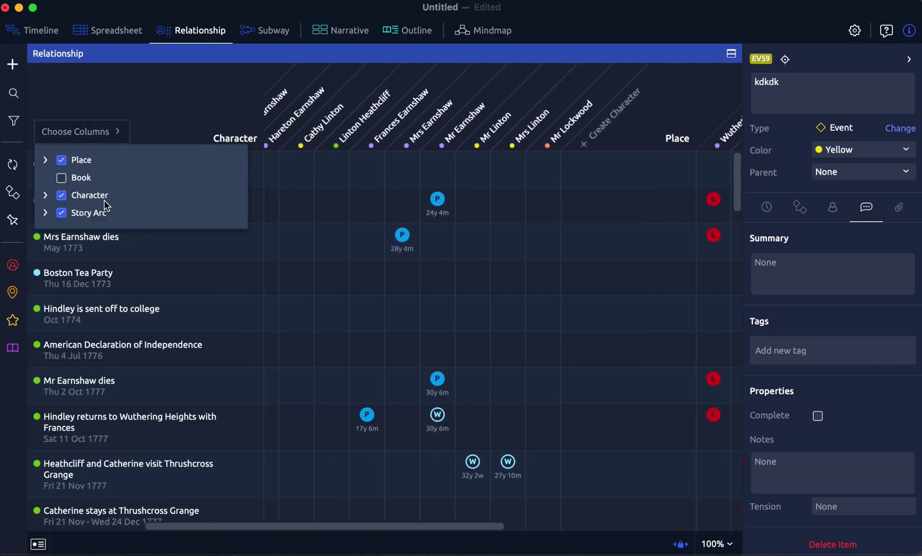
pyautogui.click(176, 105)
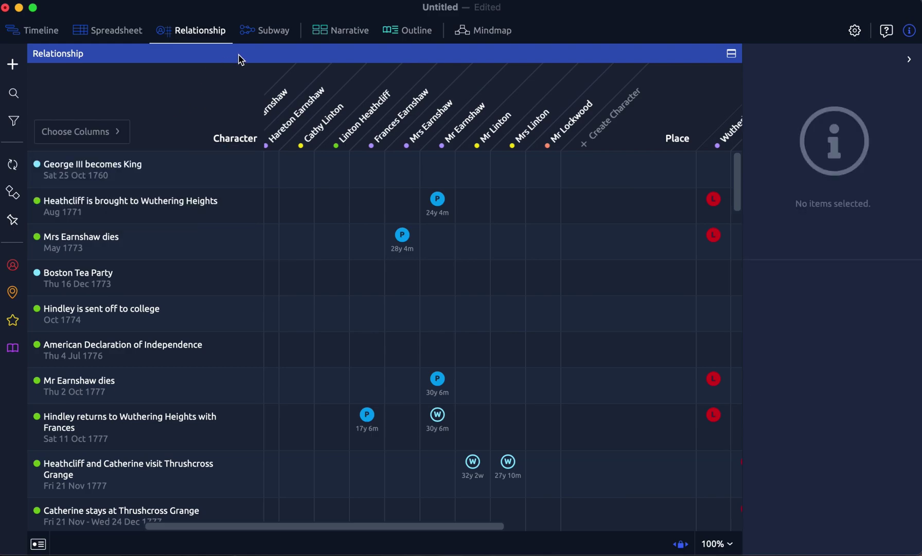
# Examine how events run along and connect the story arc tracks in the Subway view
pyautogui.click(271, 39)
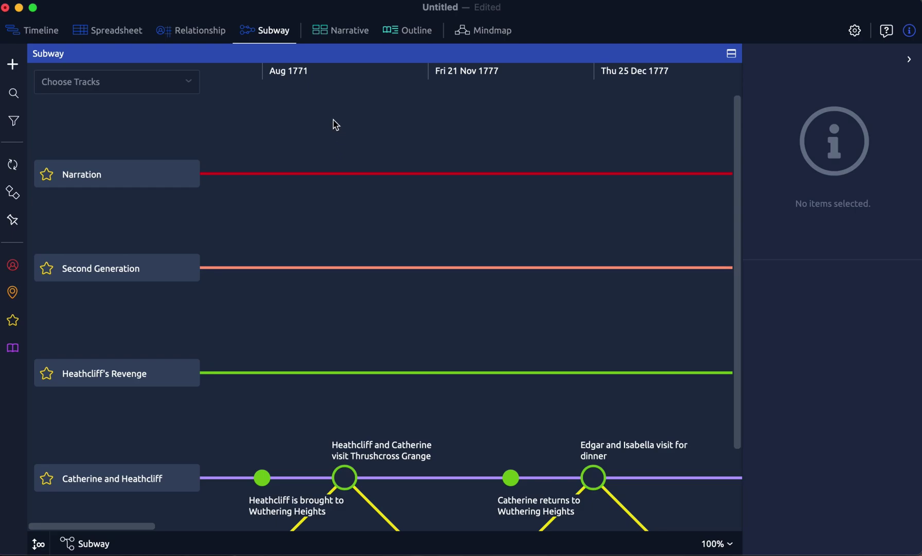
pyautogui.scroll(-4, 335, 124)
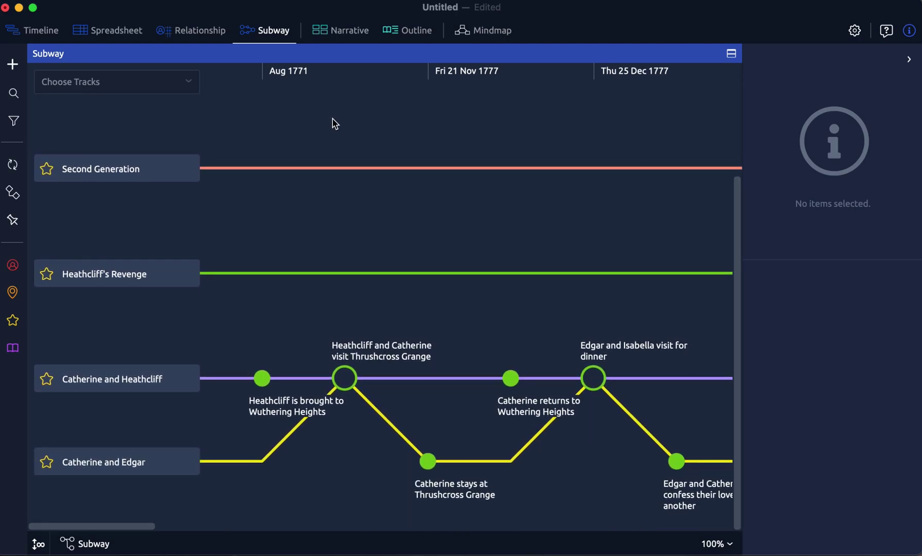
pyautogui.hscroll(10, 335, 124)
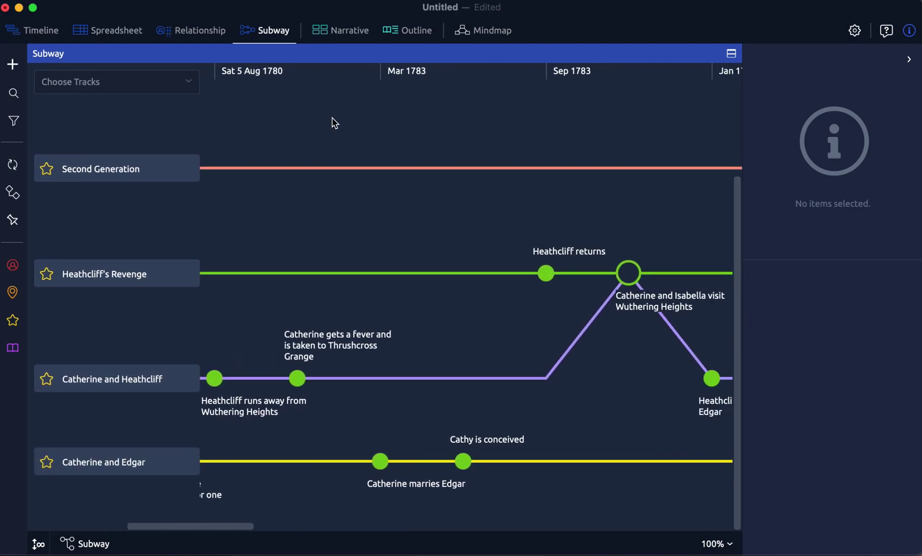
pyautogui.hscroll(10, 335, 124)
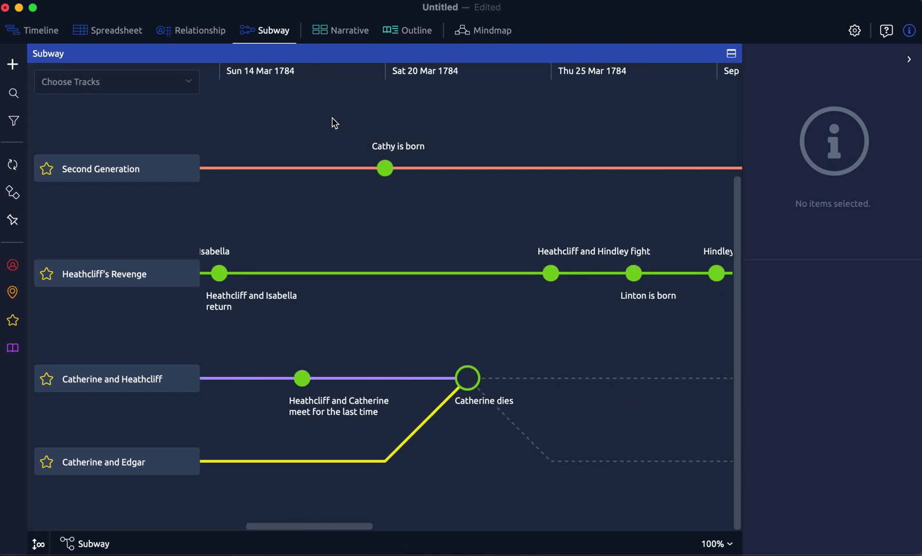
pyautogui.hscroll(10, 335, 124)
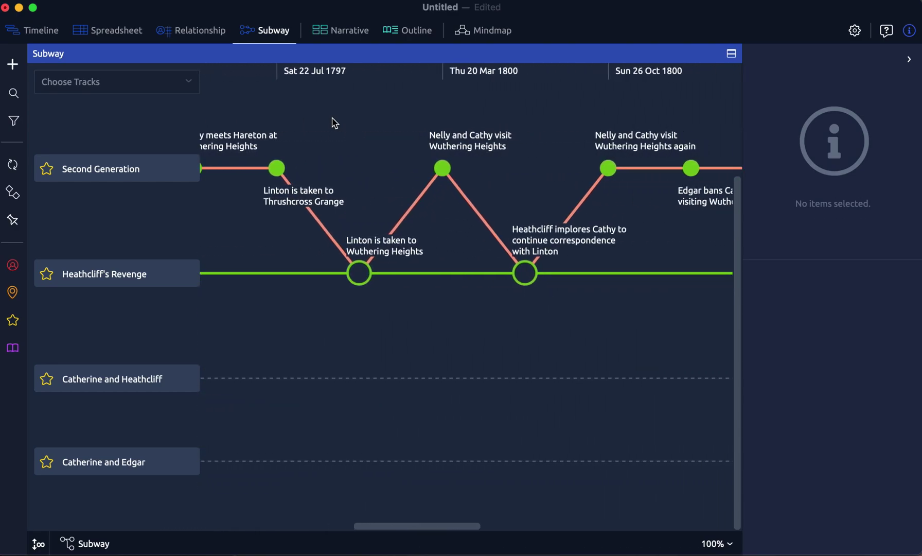
pyautogui.hscroll(3, 335, 124)
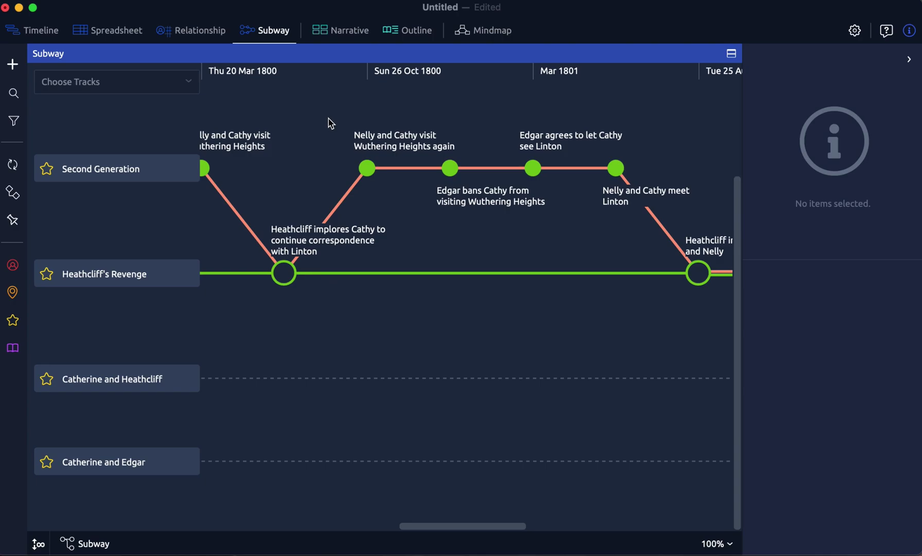
# Show the Place tracks in the Subway view and hide the Story Arc tracks
pyautogui.click(188, 84)
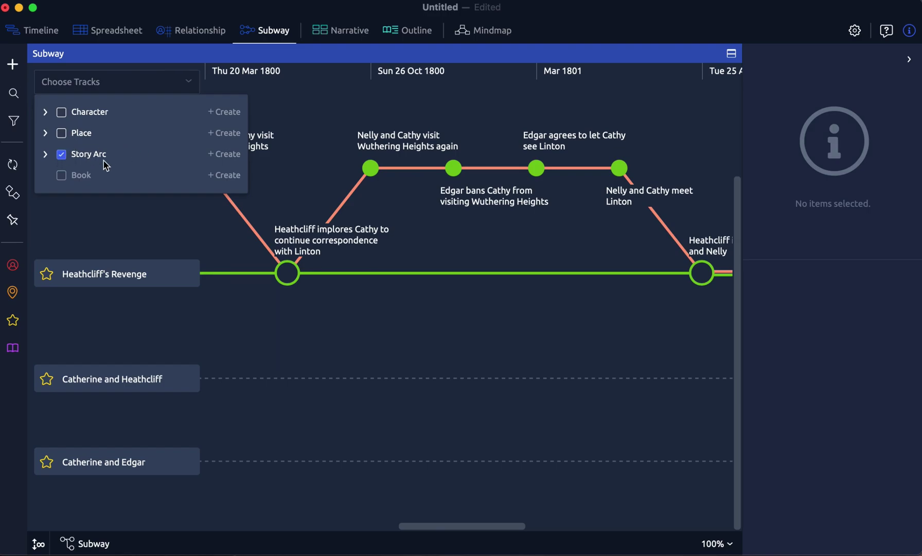
pyautogui.click(61, 133)
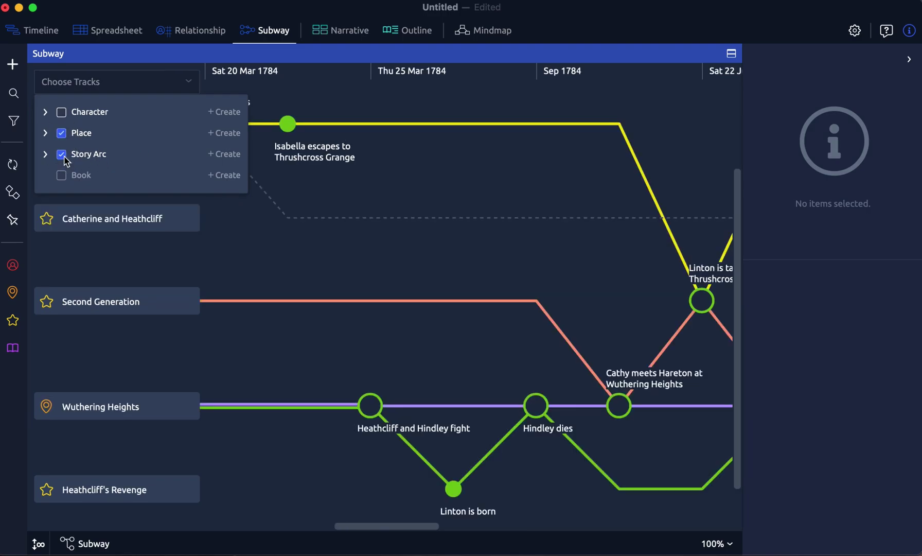
pyautogui.click(64, 158)
pyautogui.click(427, 190)
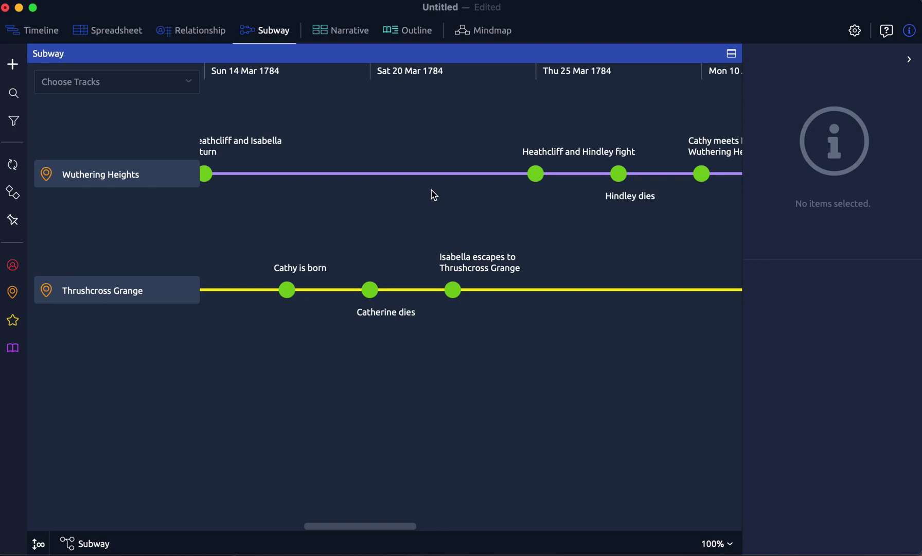
# Examine the sequence of events along the Wuthering Heights and Thrushcross Grange tracks
pyautogui.hscroll(-10, 434, 194)
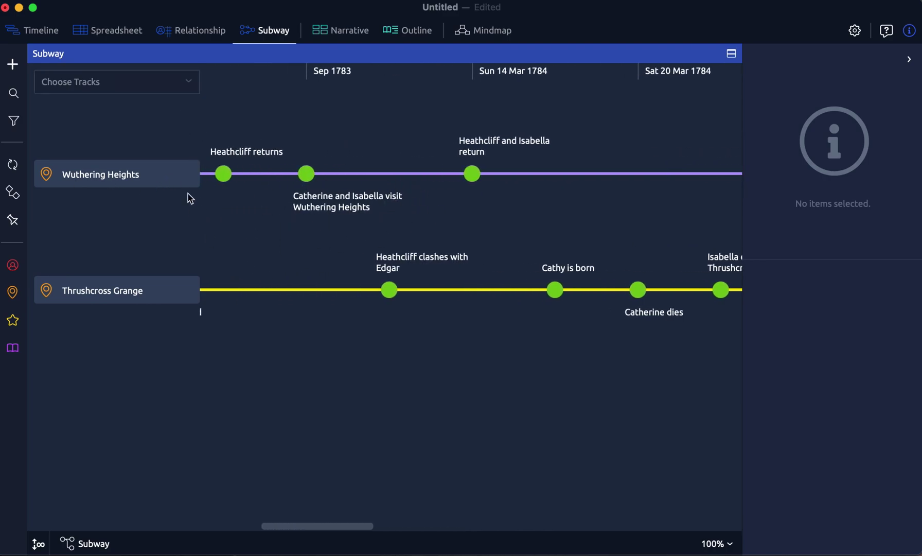
pyautogui.hscroll(5, 212, 200)
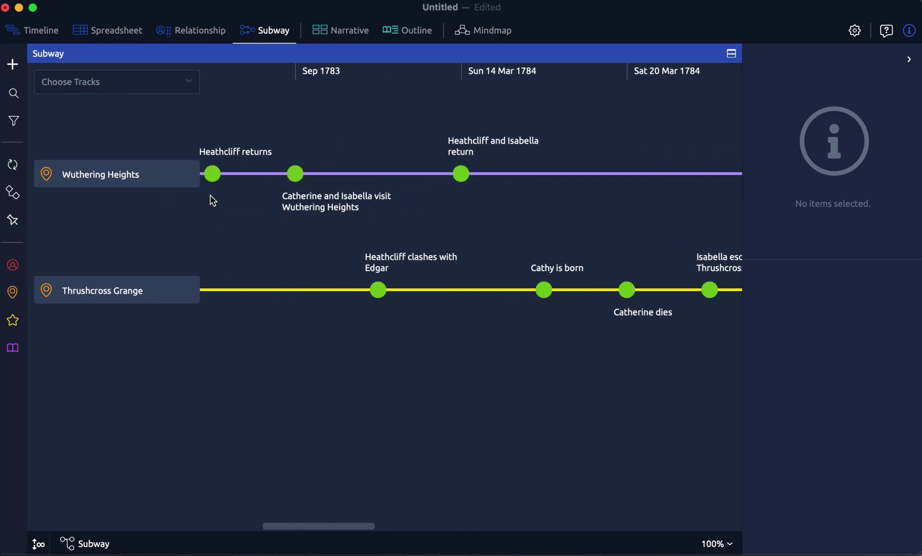
pyautogui.hscroll(-8, 211, 198)
pyautogui.hscroll(20, 211, 198)
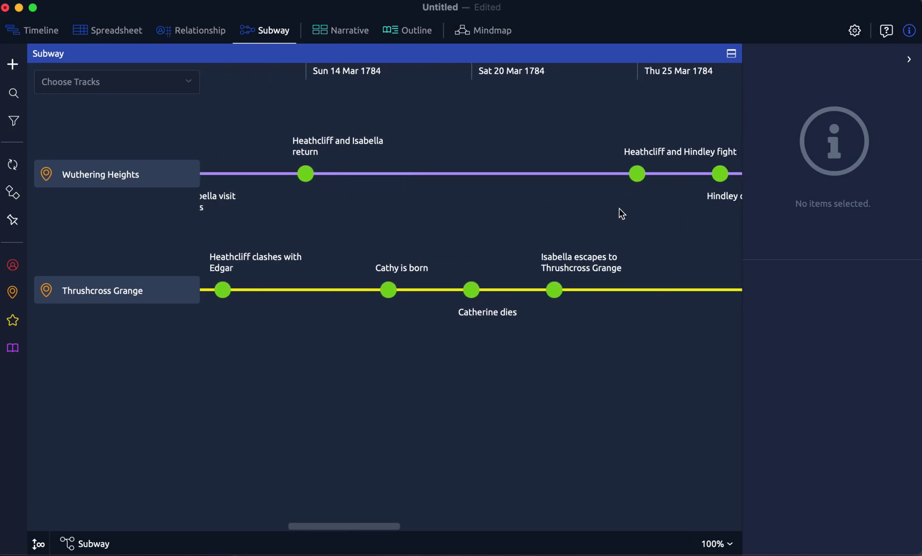
pyautogui.hscroll(10, 620, 212)
pyautogui.hscroll(13, 621, 213)
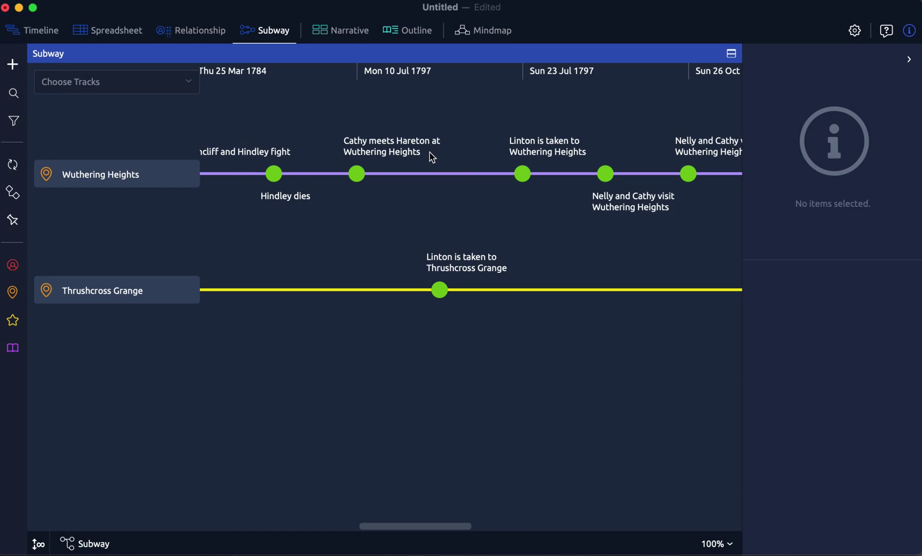
# Visit the Narrative view, switch to the Outline view, and expand Chapters 1 to 3 to view their scenes, collapsing Chapter 3 again
pyautogui.click(342, 32)
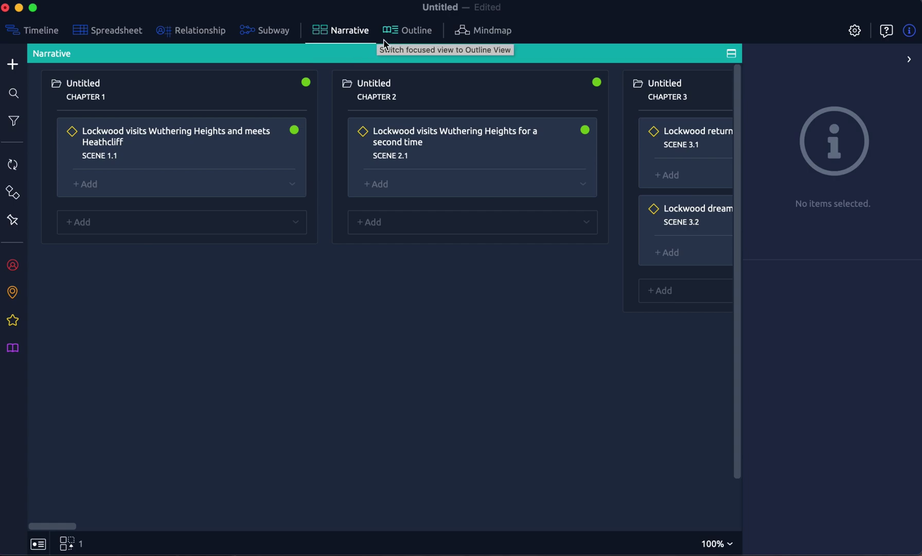
pyautogui.click(398, 40)
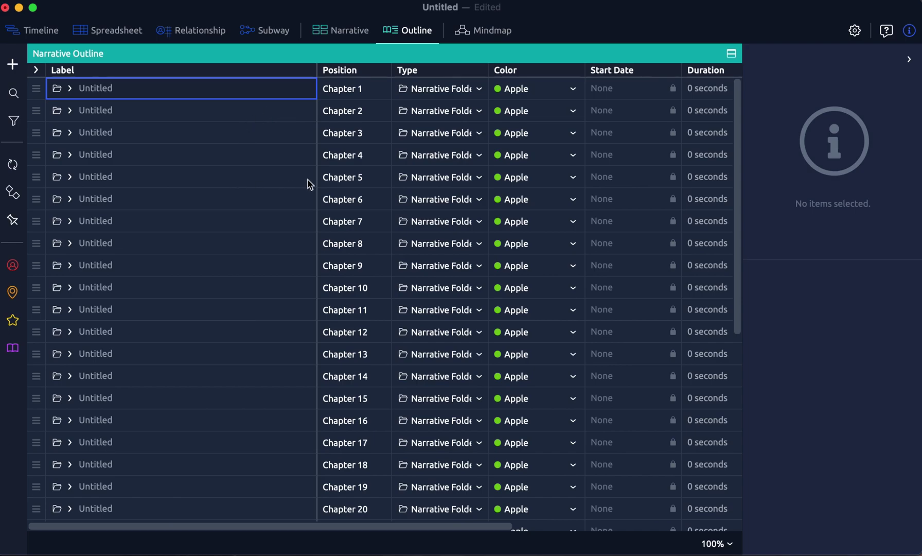
pyautogui.click(70, 88)
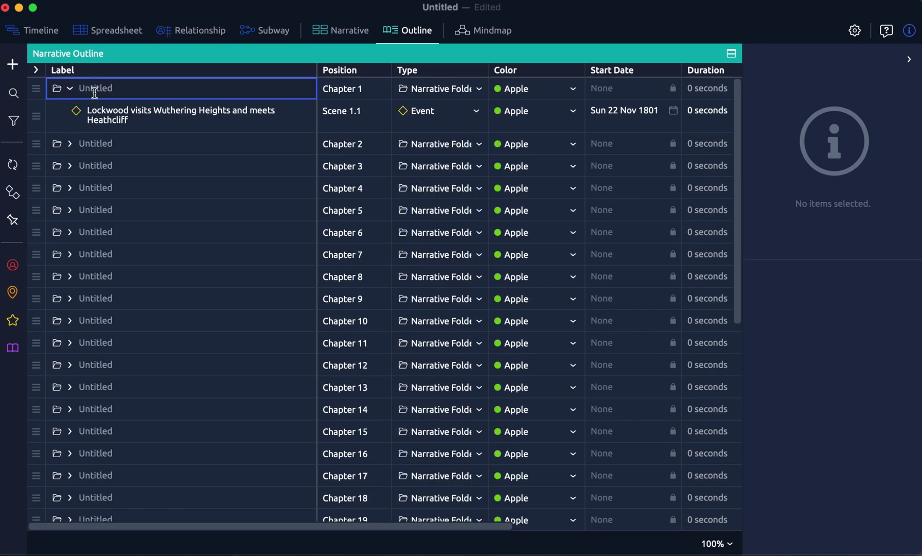
pyautogui.click(70, 145)
pyautogui.click(70, 201)
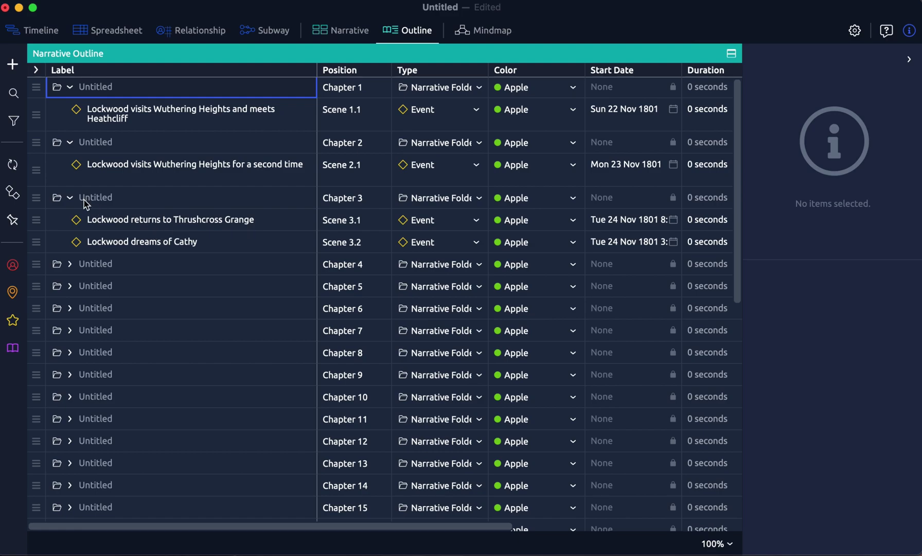
pyautogui.click(70, 199)
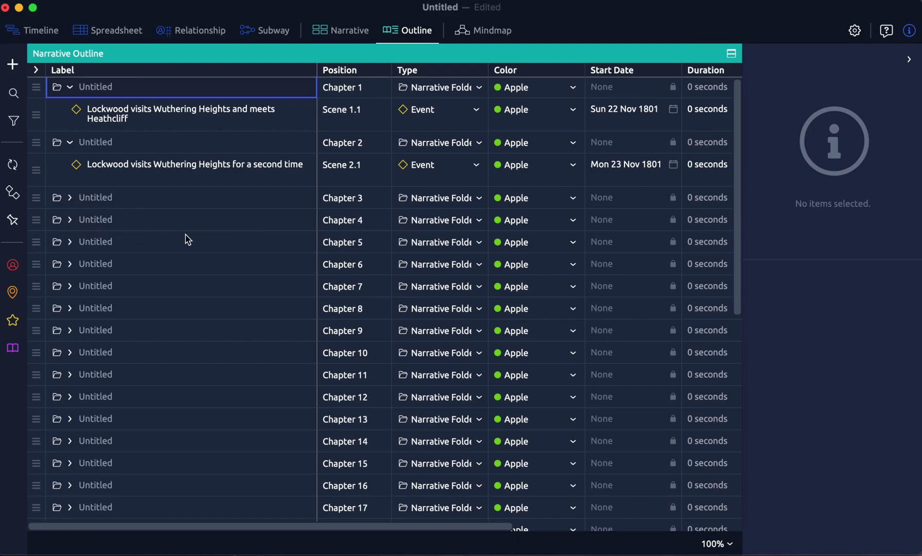
pyautogui.click(75, 147)
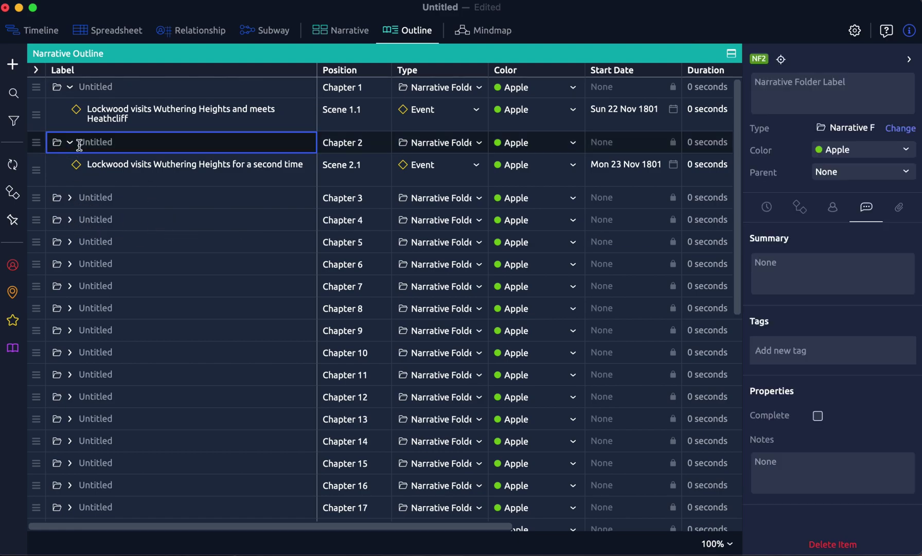
# Open the existing "Family Relationships" mindmap to view how the characters are related
pyautogui.click(488, 35)
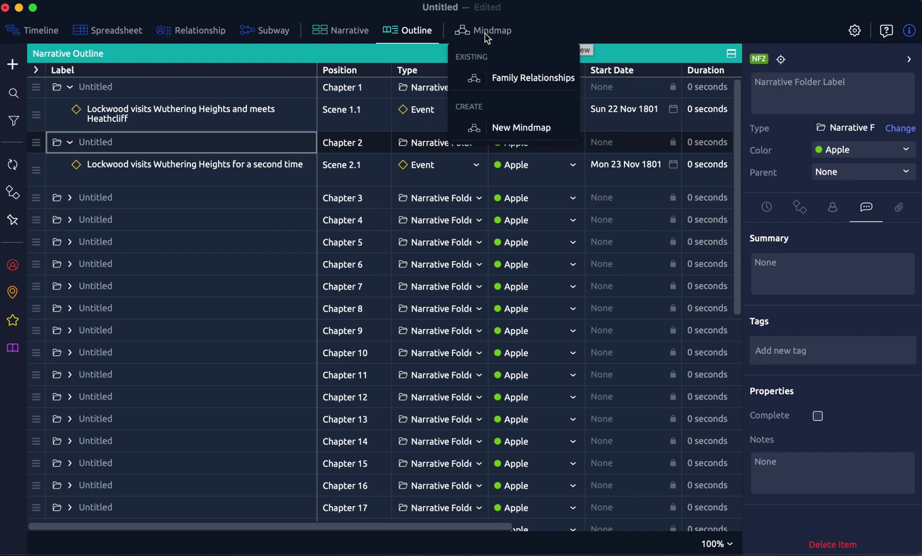
pyautogui.click(531, 79)
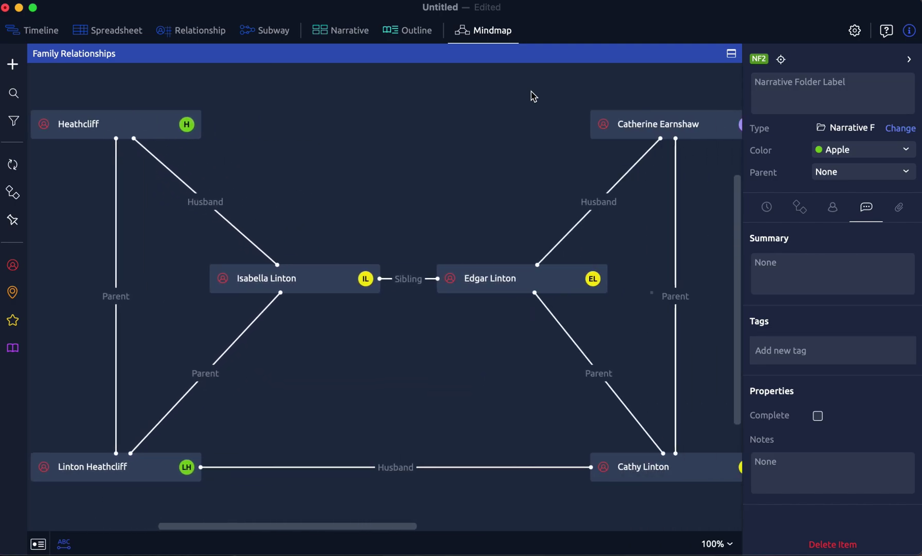
# Examine the characters' connections across the Family Relationships mindmap, reducing its zoom to 70%
pyautogui.hscroll(10, 533, 96)
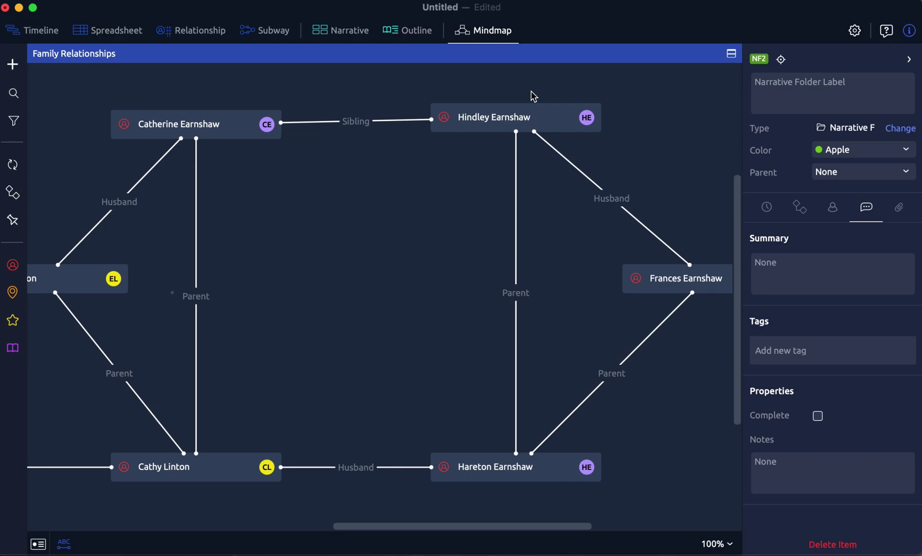
pyautogui.hscroll(4, 533, 95)
pyautogui.hscroll(-20, 532, 96)
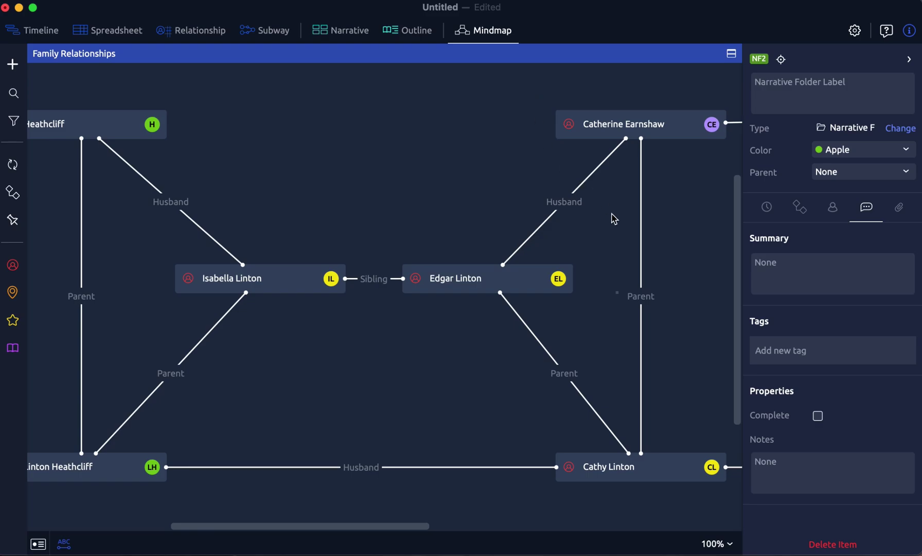
pyautogui.click(730, 544)
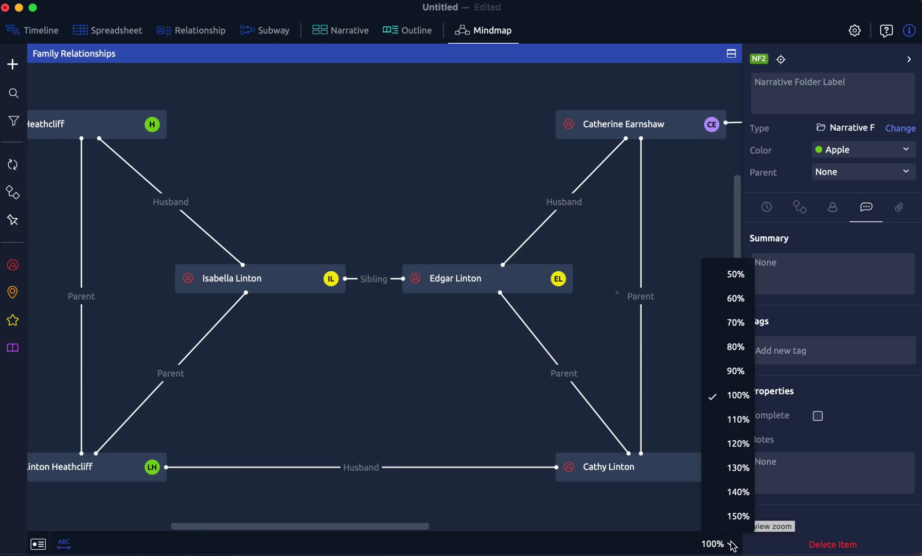
pyautogui.click(739, 329)
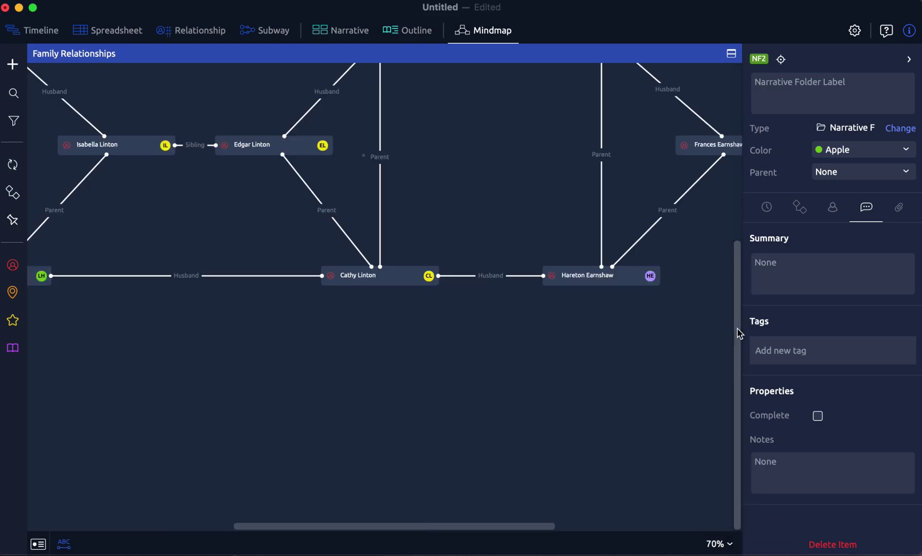
pyautogui.scroll(5, 579, 325)
pyautogui.hscroll(-6, 578, 325)
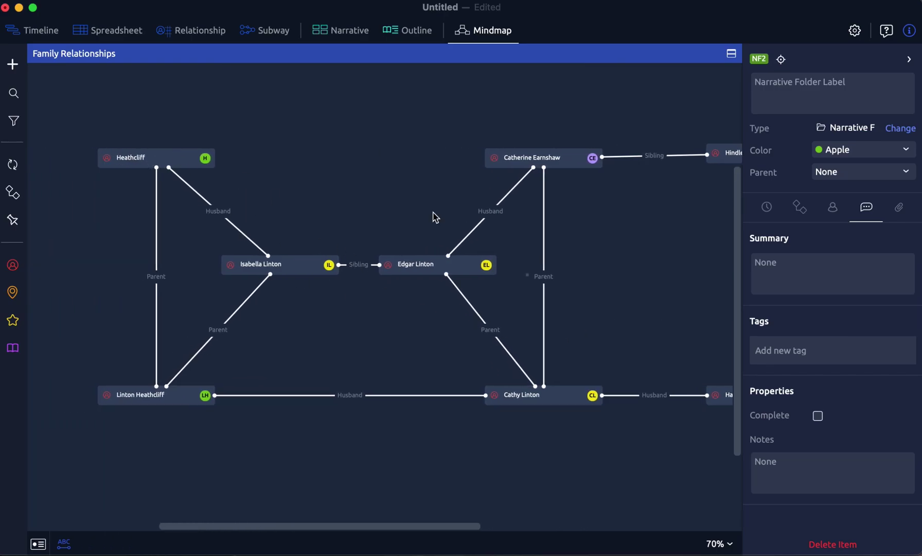
# Move the Heathcliff and Isabella Linton nodes up, and start a relationship from Isabella Linton to Cathy Linton without choosing a type
pyautogui.moveTo(135, 157); pyautogui.dragTo(102, 123)
pyautogui.click(282, 261)
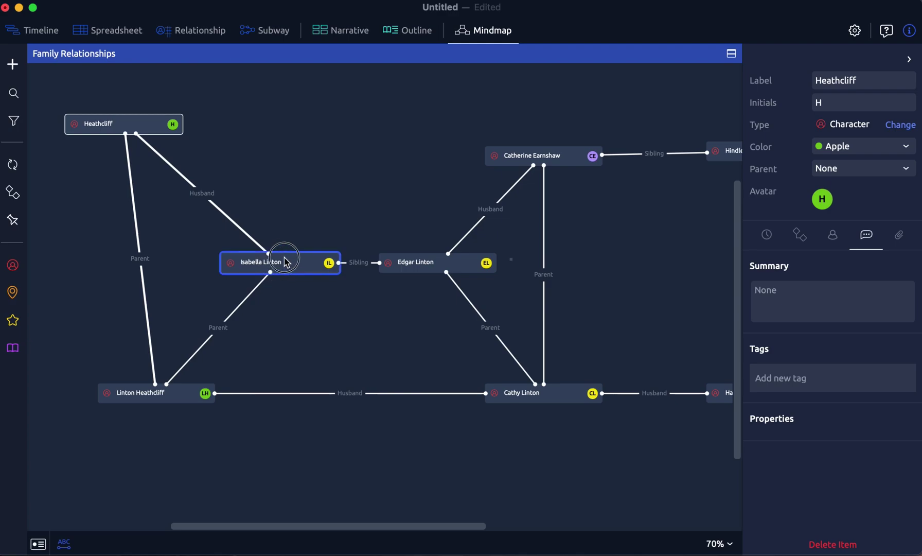
pyautogui.moveTo(294, 251); pyautogui.dragTo(298, 229)
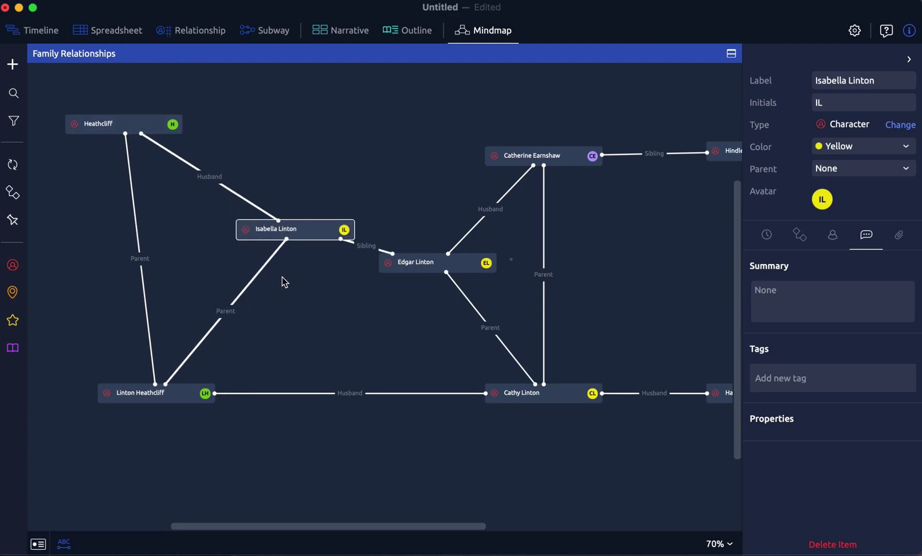
pyautogui.moveTo(290, 235); pyautogui.dragTo(537, 394)
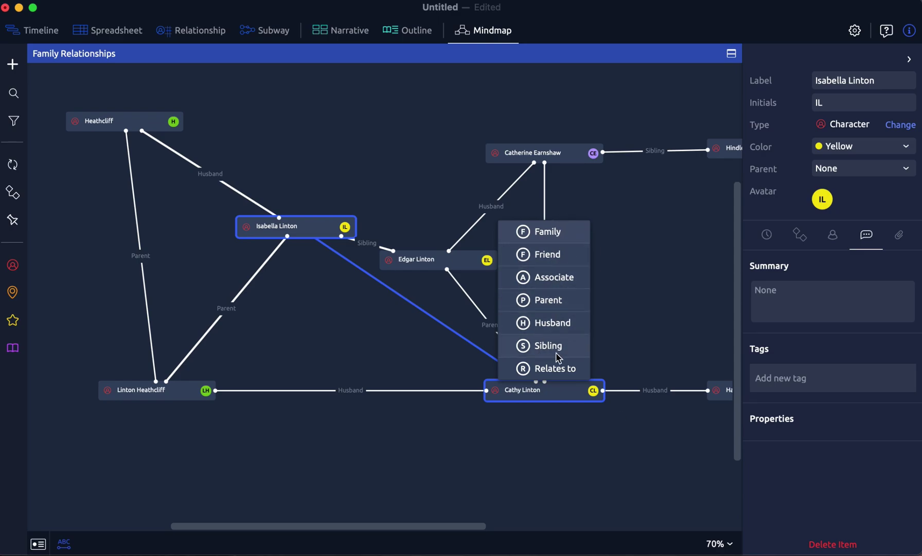
pyautogui.click(384, 335)
# Create a new mindmap and add an event without a label to it
pyautogui.click(484, 31)
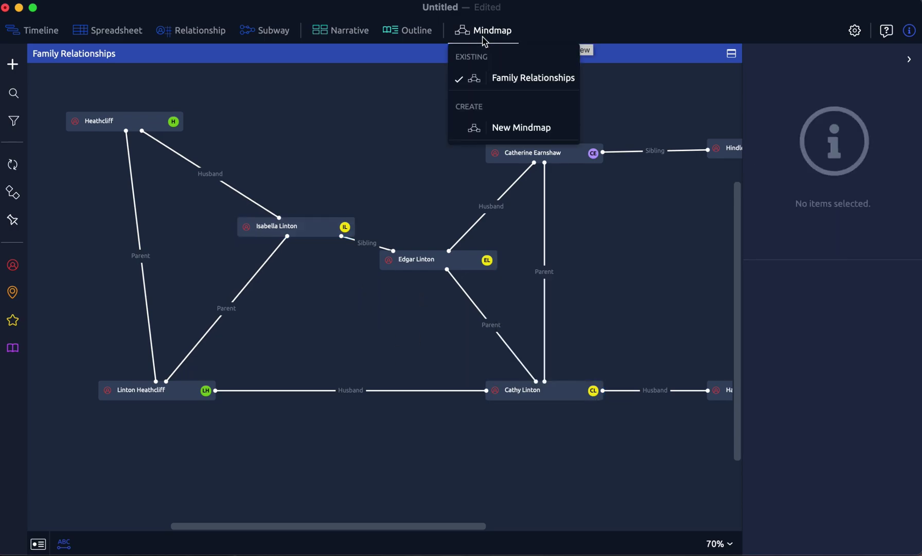
pyautogui.click(521, 128)
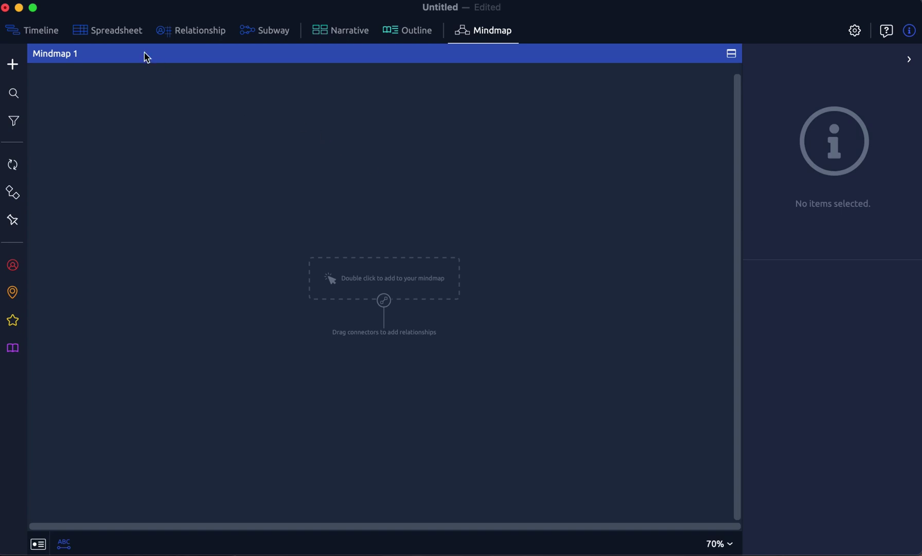
pyautogui.doubleClick(352, 180)
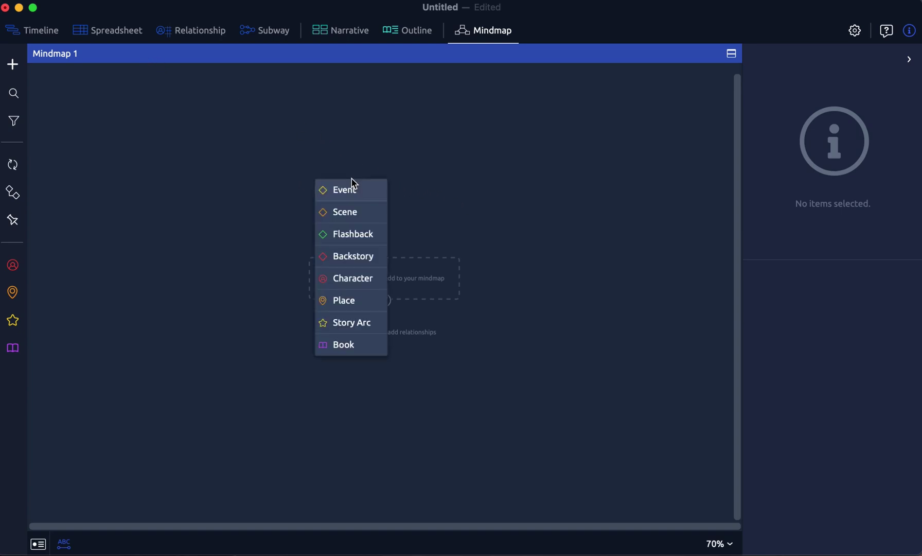
pyautogui.click(357, 191)
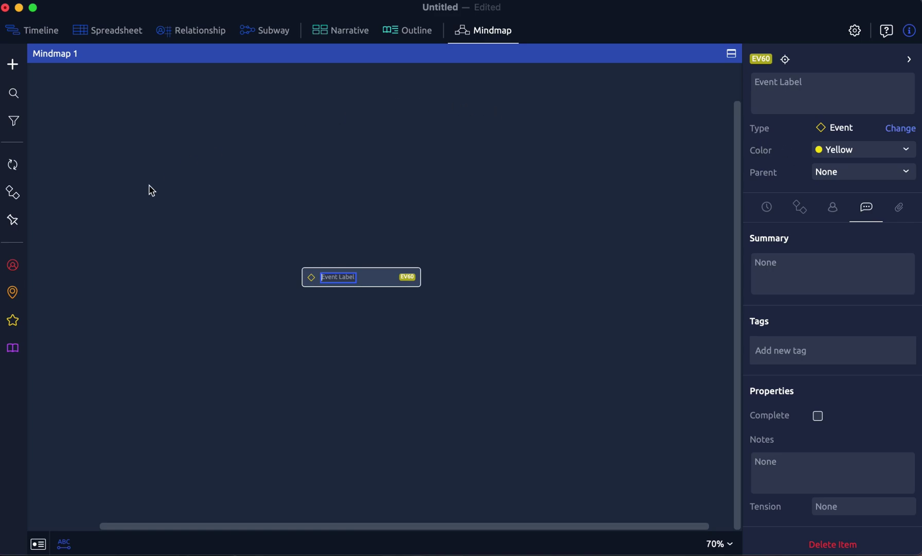
# Show the Constraints list and switch to the Timeline view
pyautogui.click(16, 198)
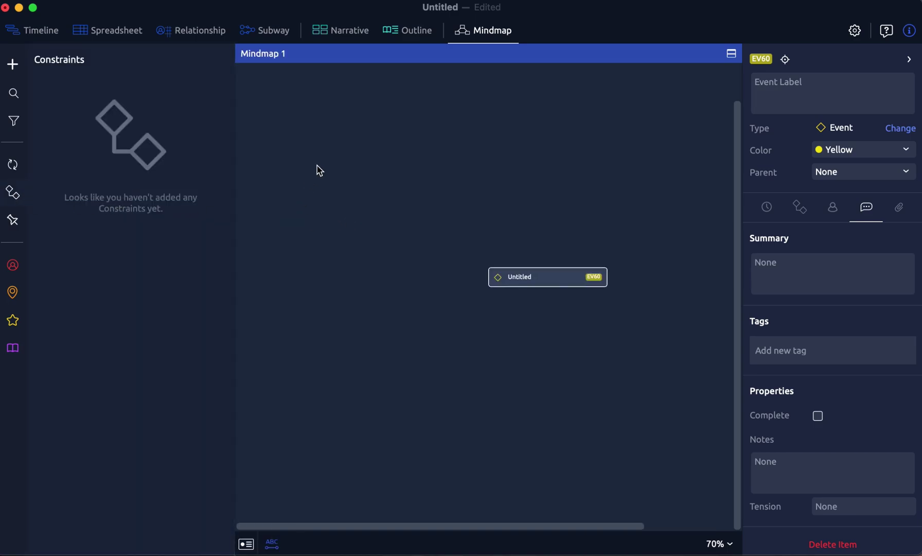
pyautogui.click(35, 29)
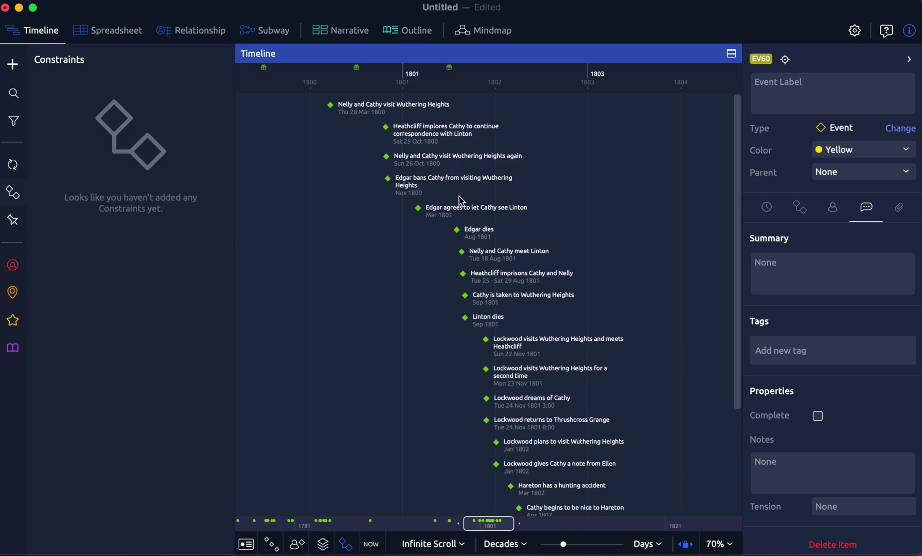
pyautogui.hscroll(1, 460, 198)
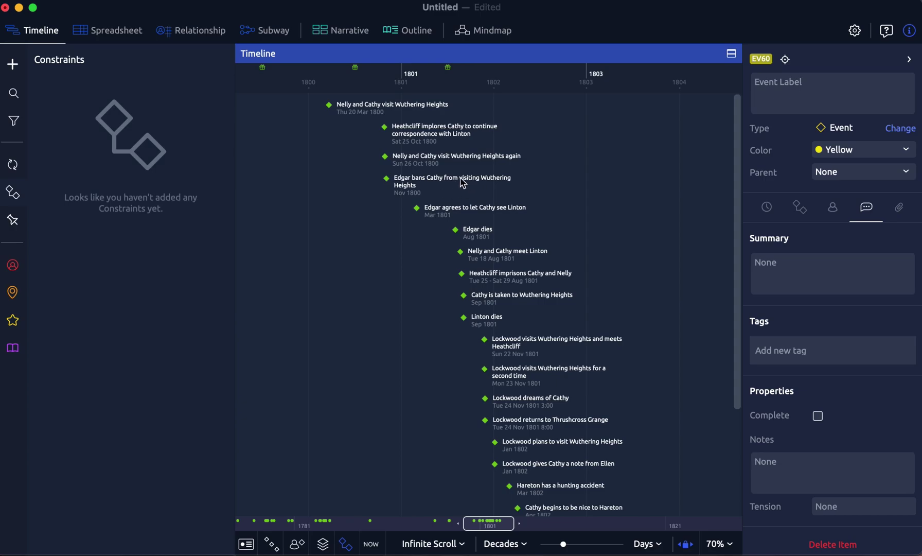
# Make the event "Nelly and Cathy visit Wuthering Heights" block "Heathcliff implores Cathy to continue correspondence with Linton"
pyautogui.click(370, 114)
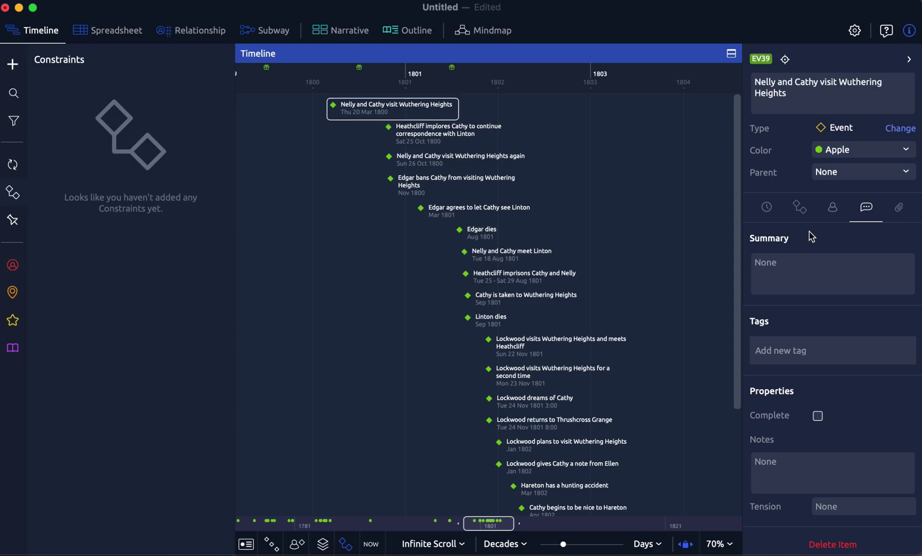
pyautogui.click(805, 216)
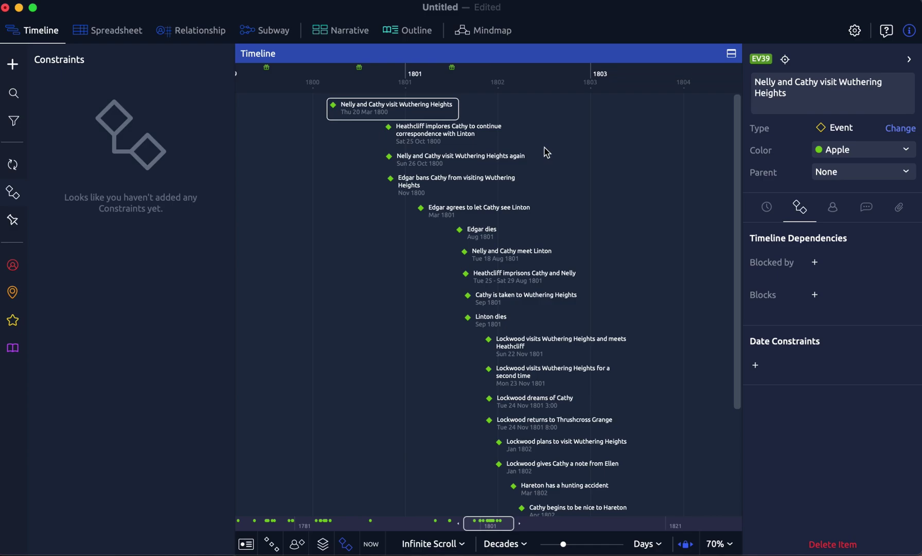
pyautogui.click(814, 295)
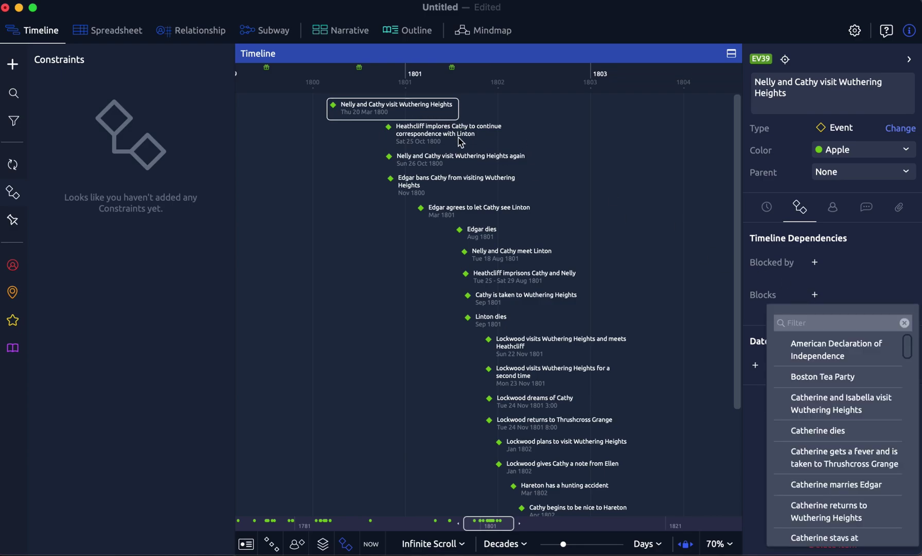
pyautogui.click(825, 323)
pyautogui.write('impl')
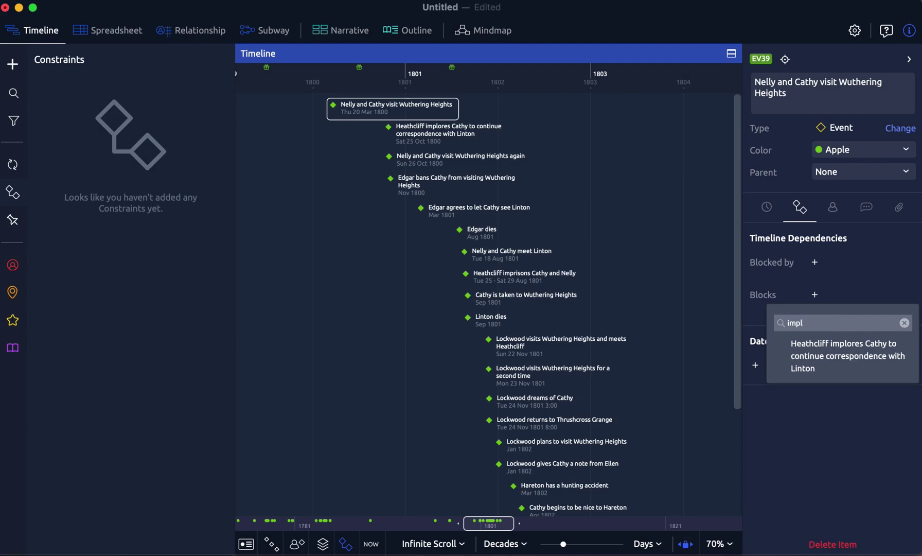
pyautogui.click(827, 343)
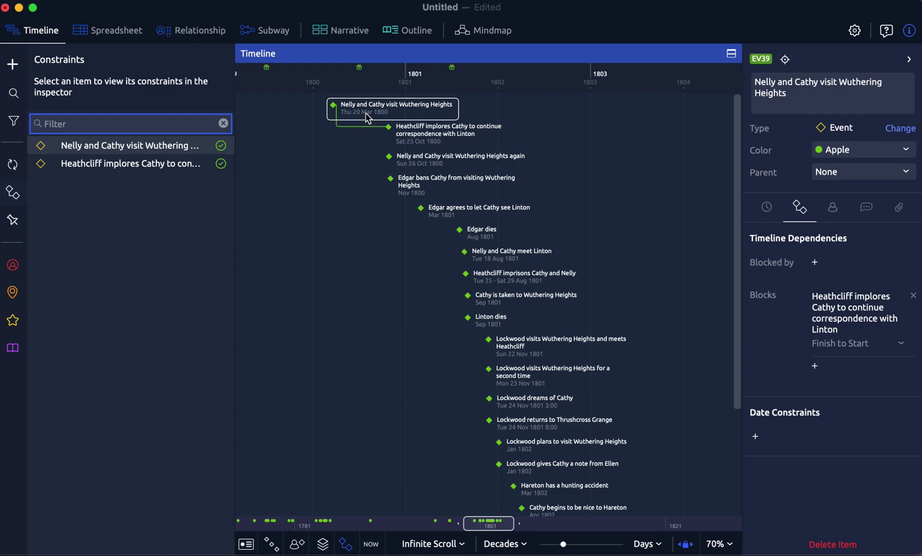
# Move the "Heathcliff implores Cathy" event to 15 Sep 1799, before its blocking event, and resolve all constraint conflicts automatically
pyautogui.moveTo(423, 136); pyautogui.dragTo(322, 144)
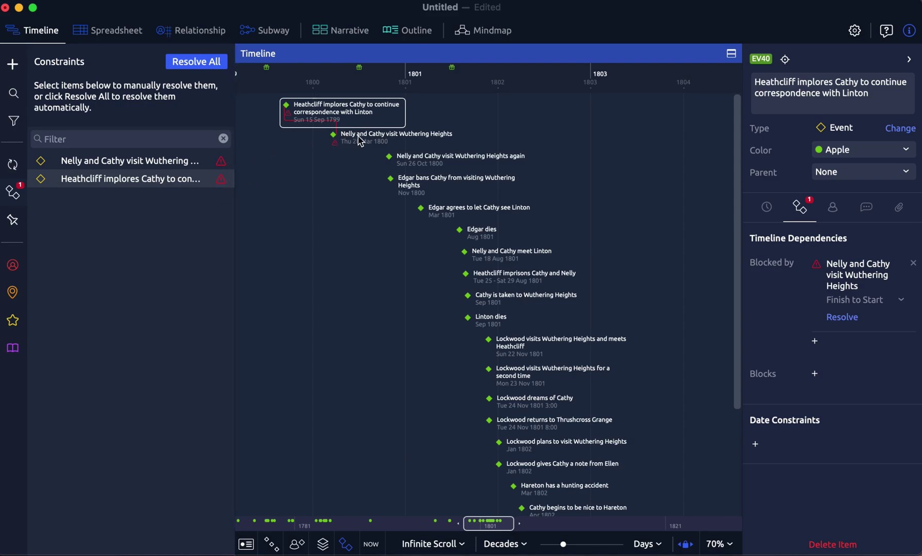
pyautogui.click(194, 63)
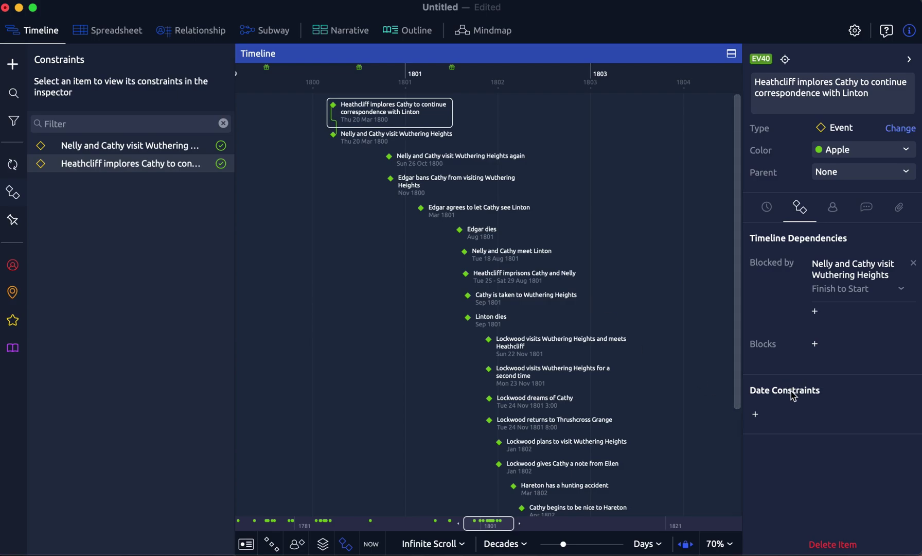
# Review the conditions available for a date constraint on the event's start, and close the form without entering a date
pyautogui.click(755, 414)
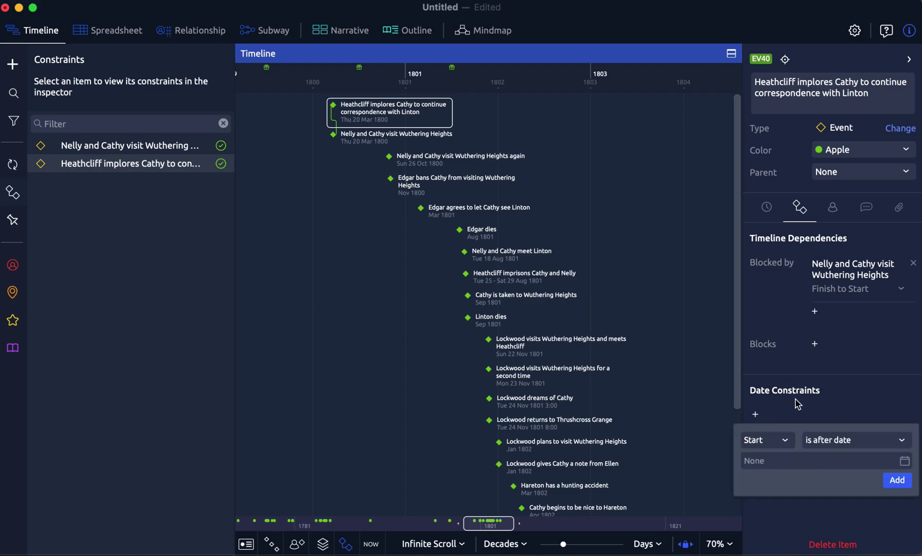
pyautogui.click(877, 443)
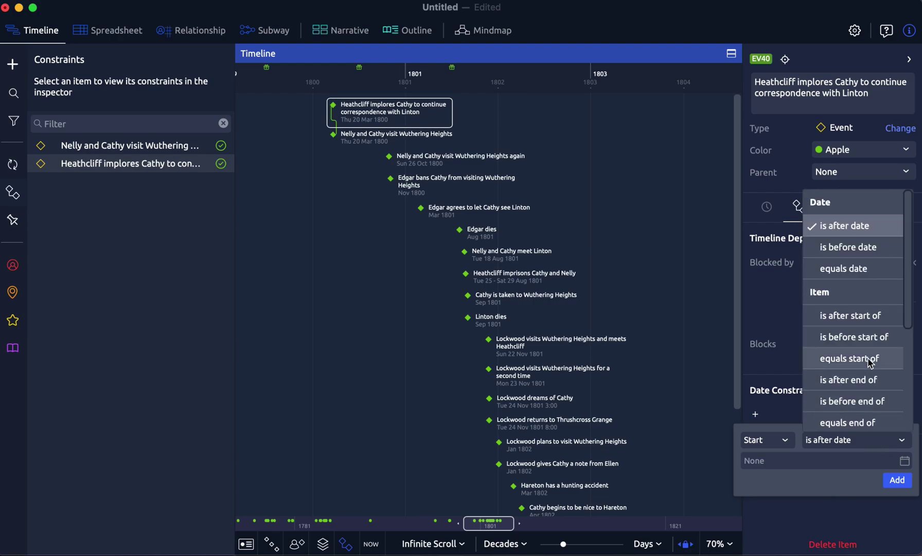
pyautogui.scroll(-4, 869, 364)
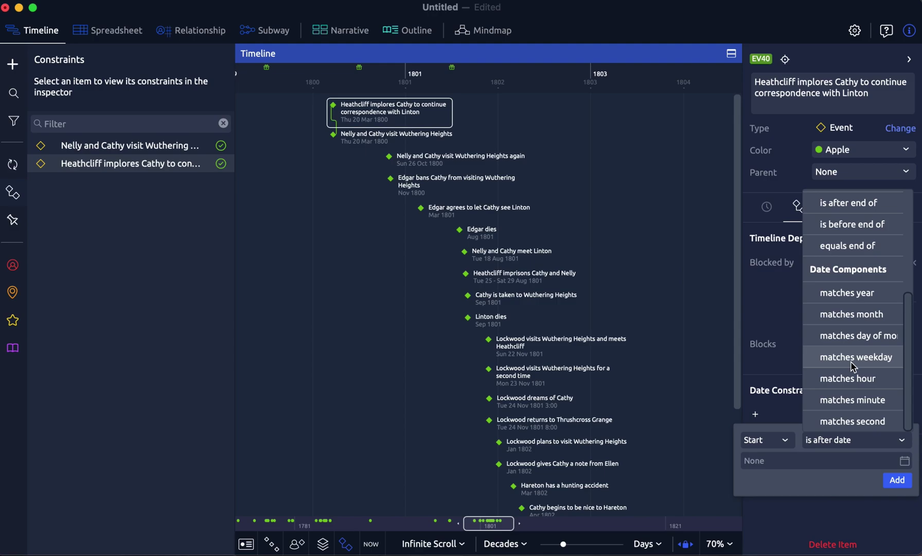
pyautogui.scroll(5, 852, 365)
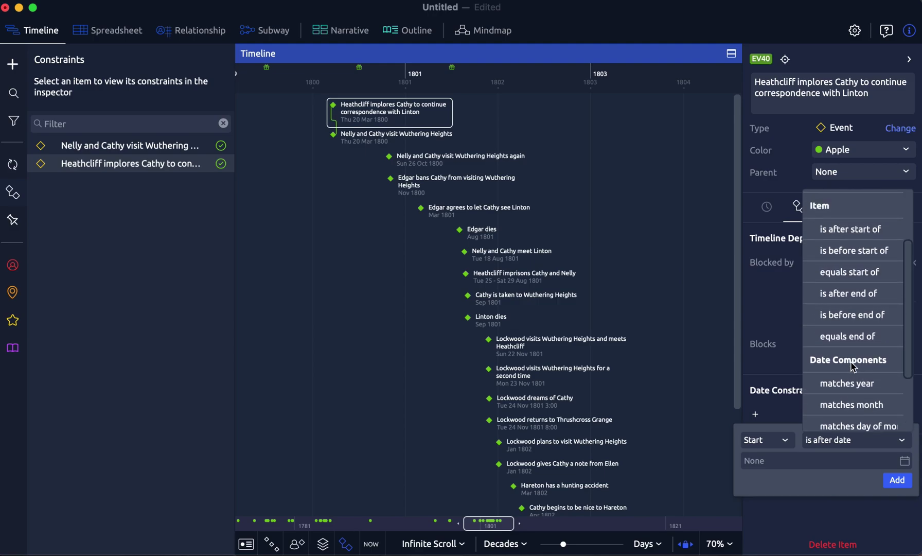
pyautogui.scroll(3, 851, 365)
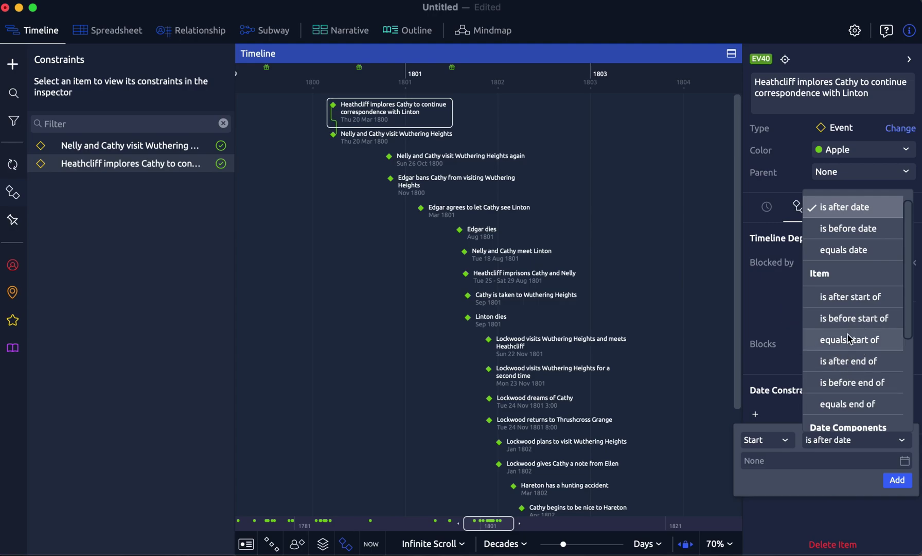
pyautogui.scroll(1, 849, 339)
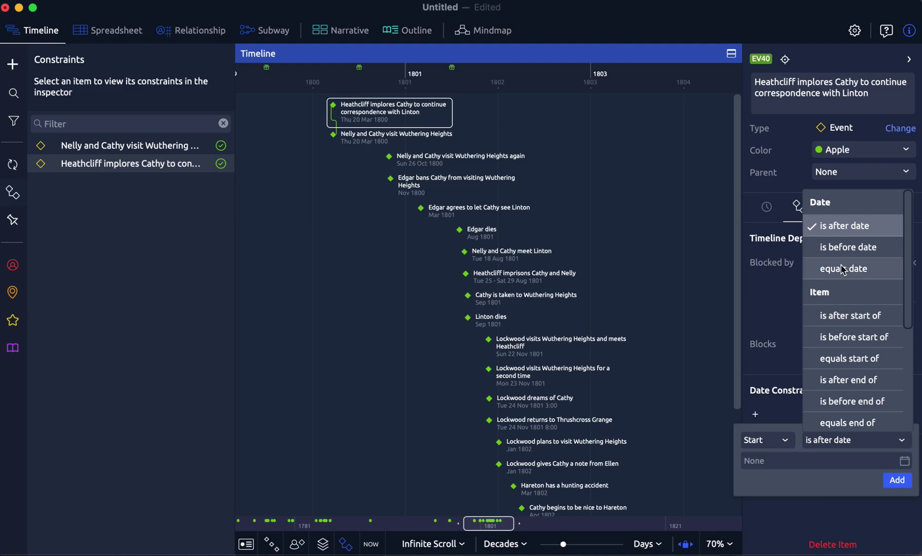
pyautogui.click(781, 439)
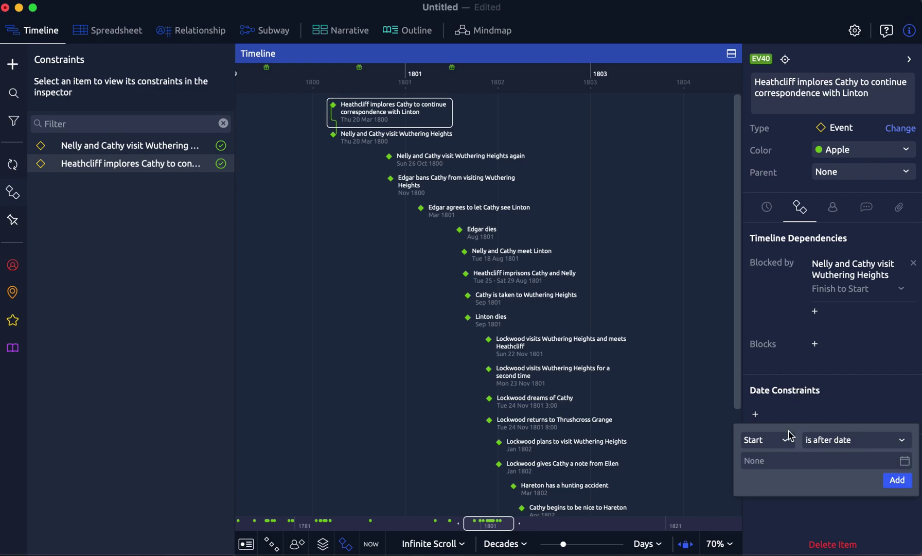
pyautogui.click(896, 483)
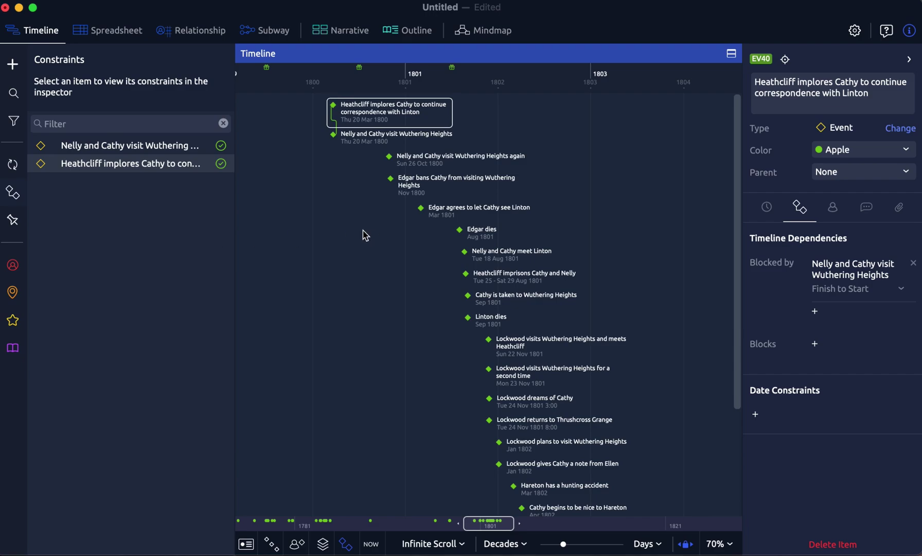
# Hide the Constraints list and split the Timeline view into two stacked panes, browsing the upper pane's events
pyautogui.click(14, 193)
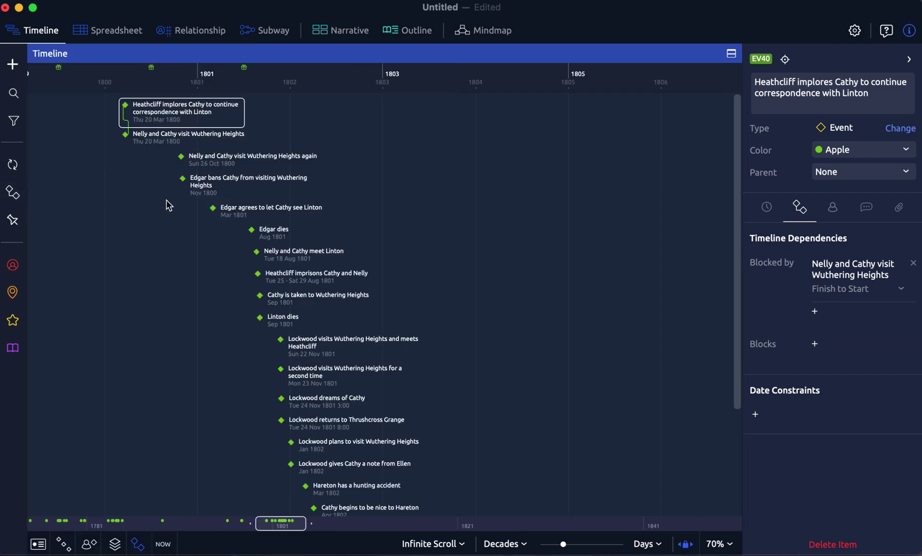
pyautogui.hscroll(-1, 184, 202)
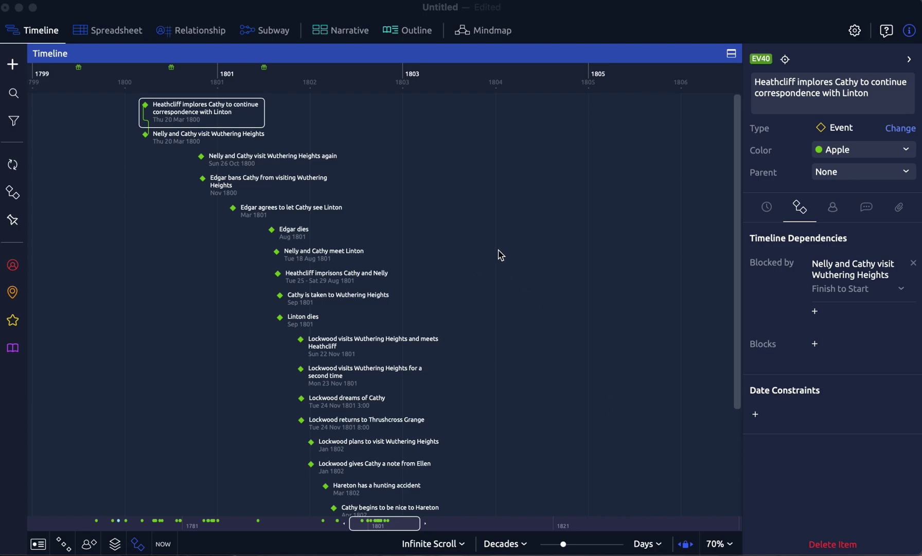
pyautogui.click(731, 55)
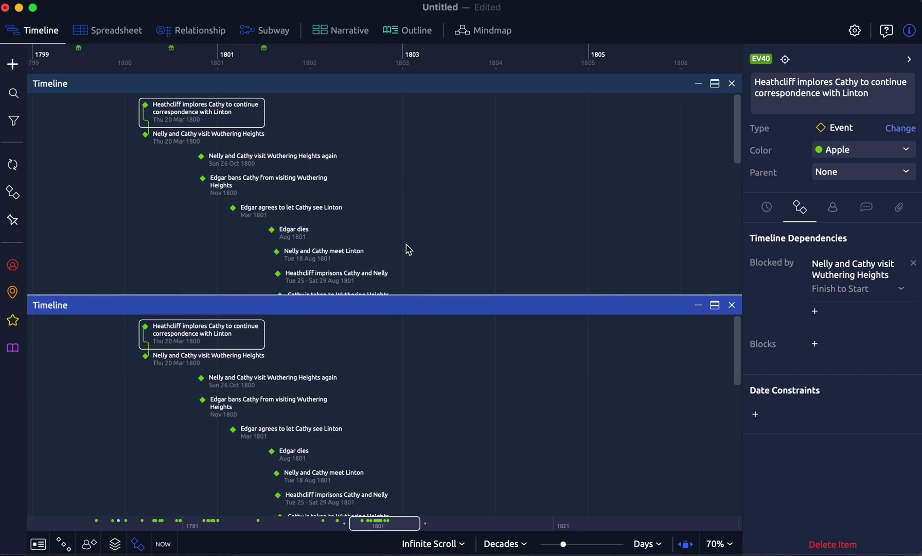
pyautogui.scroll(-3, 350, 187)
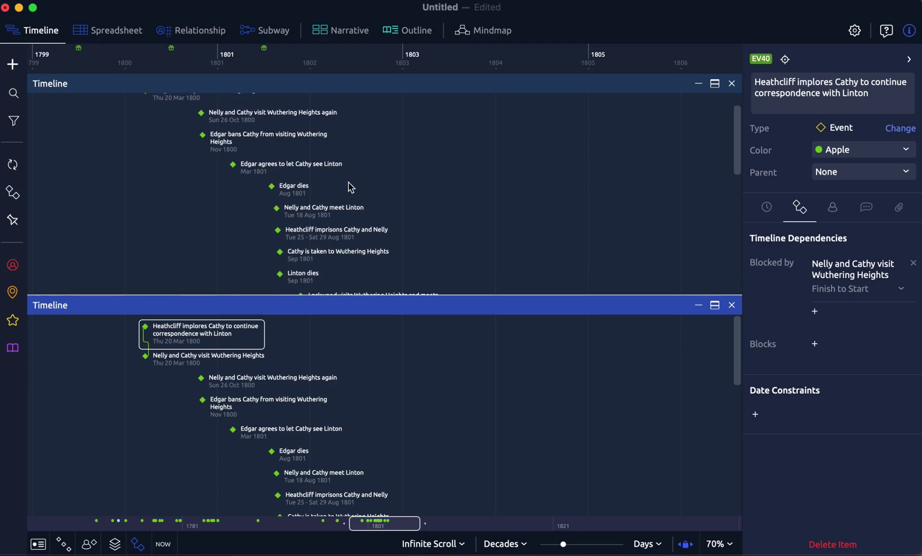
pyautogui.hscroll(3, 351, 187)
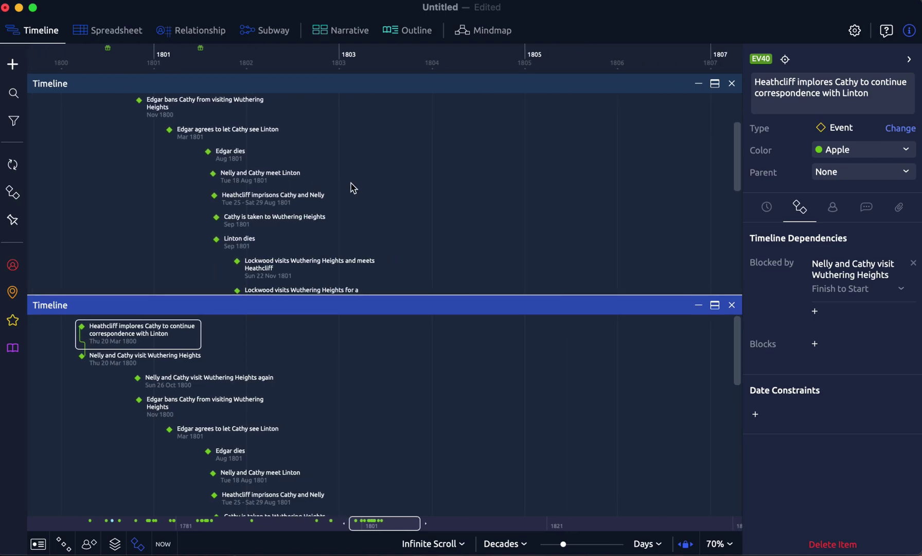
# Show the Spreadsheet in the lower pane and place its undated row "new event" on the upper Timeline at 30 Sep 1803
pyautogui.click(107, 33)
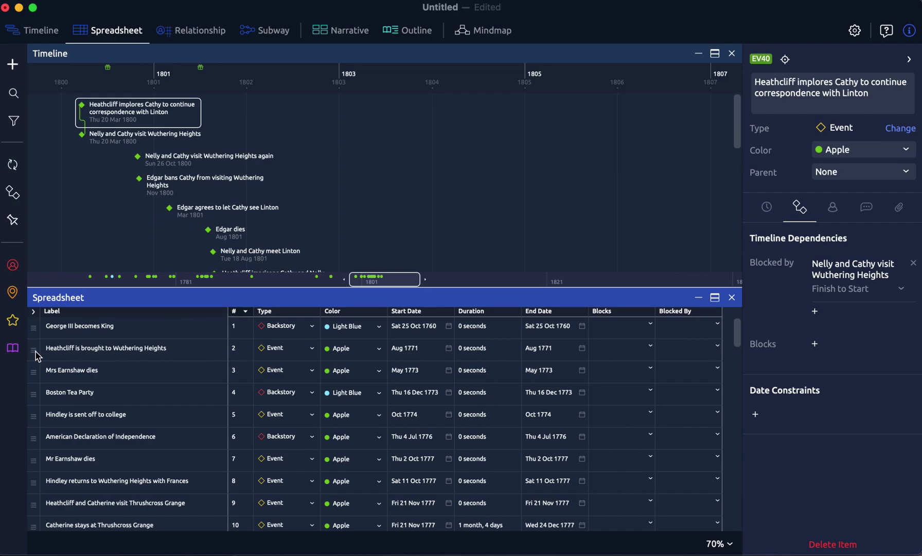
pyautogui.scroll(-20, 93, 363)
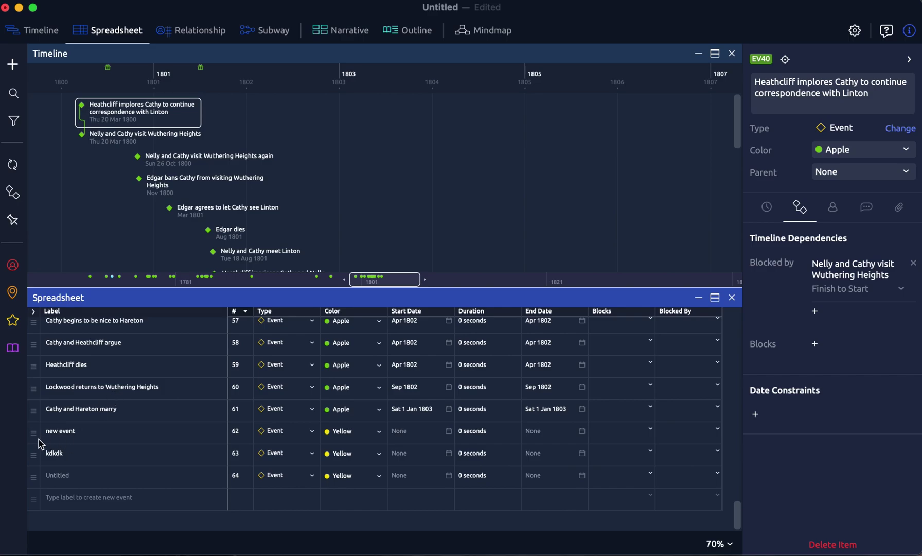
pyautogui.click(35, 434)
pyautogui.moveTo(34, 434); pyautogui.dragTo(410, 182)
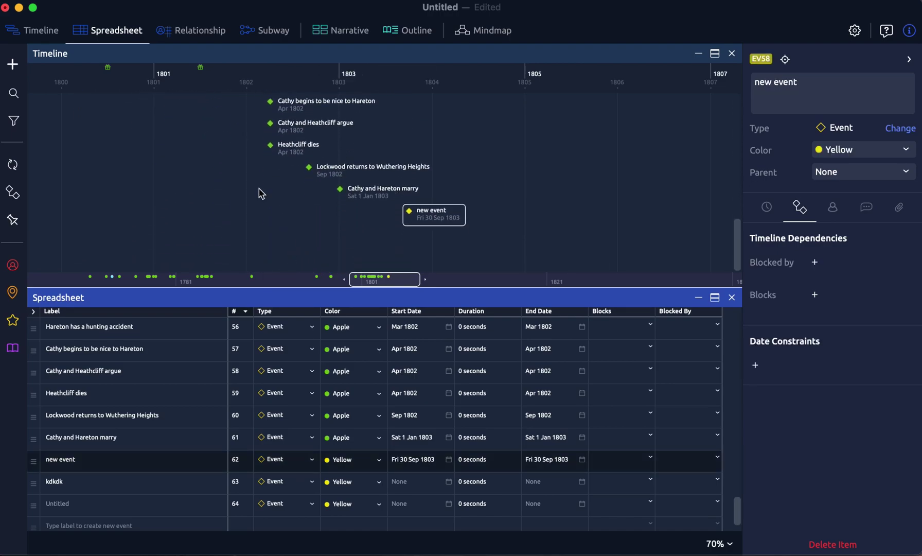
# Return the lower pane to the Timeline view and review the filter options for all views, hiding them again
pyautogui.click(37, 29)
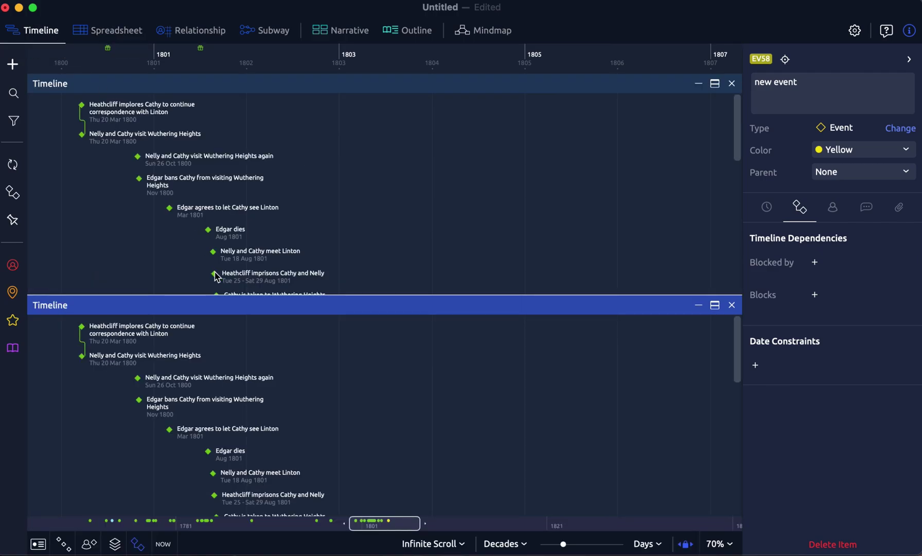
pyautogui.click(14, 122)
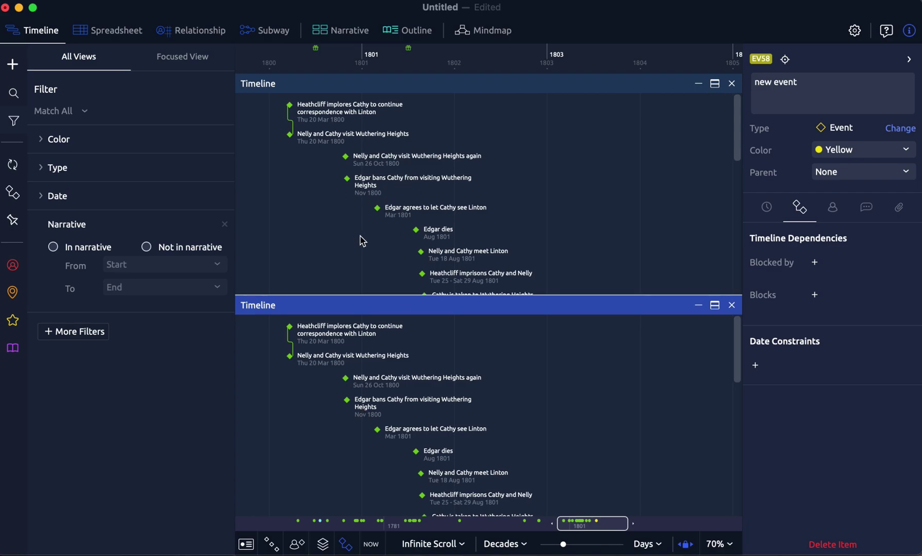
pyautogui.click(13, 120)
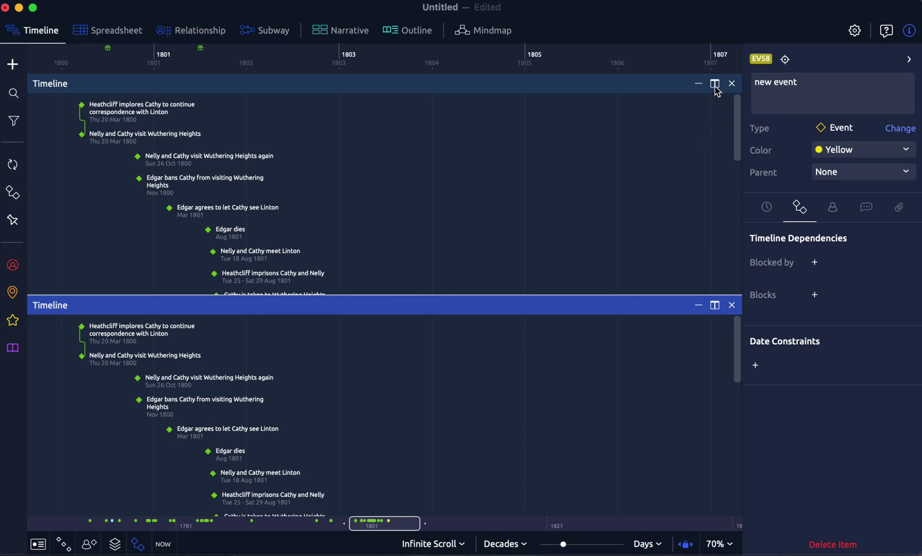
# Split the upper pane side by side into a Spreadsheet and the Family Relationships mindmap, and browse the mindmap's relationships
pyautogui.click(715, 85)
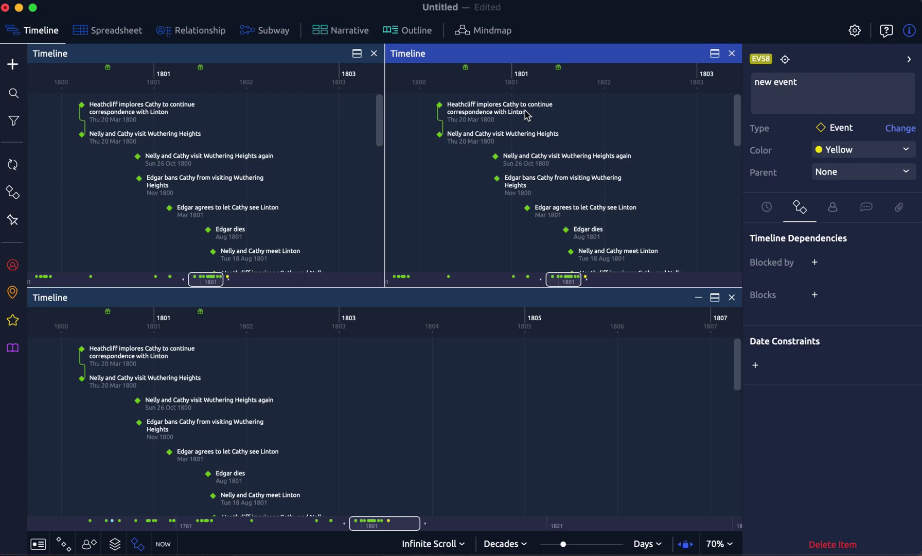
pyautogui.click(492, 35)
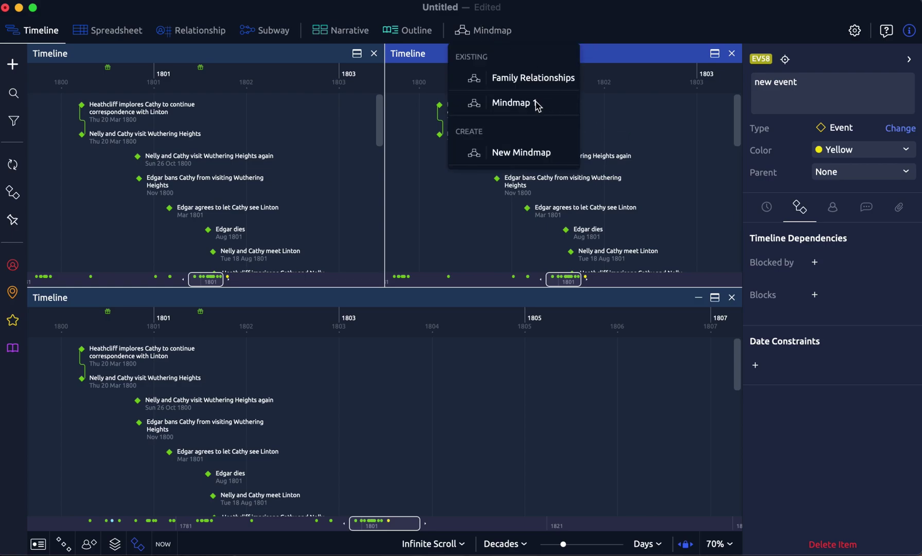
pyautogui.click(533, 82)
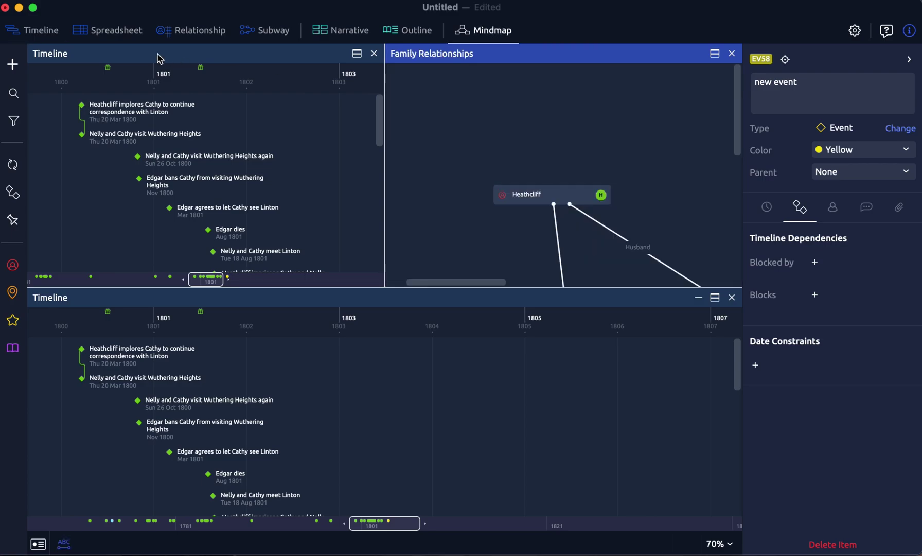
pyautogui.click(113, 36)
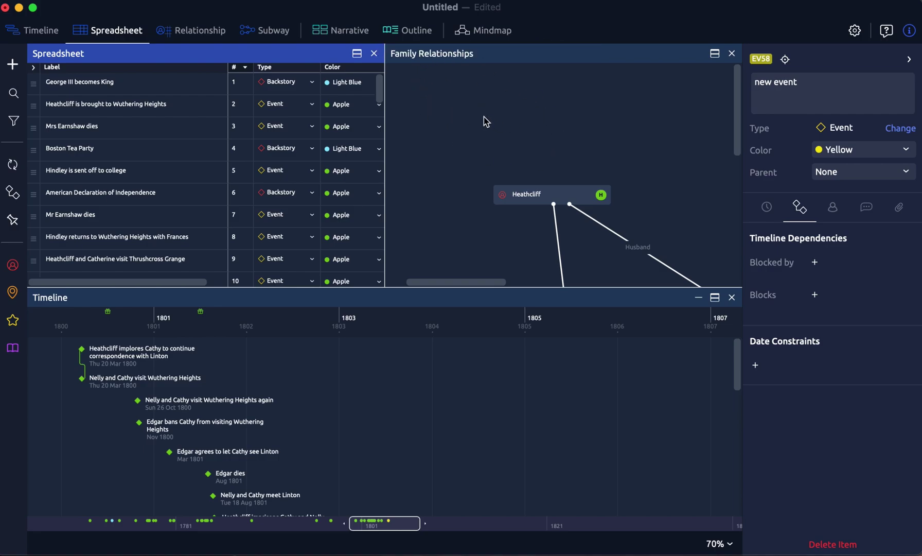
pyautogui.scroll(-2, 485, 121)
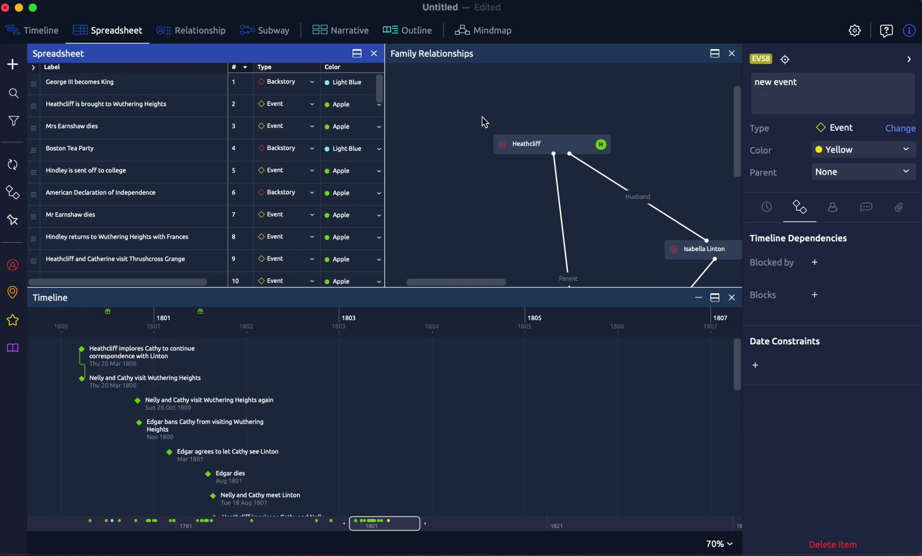
pyautogui.hscroll(3, 483, 121)
pyautogui.scroll(-2, 484, 122)
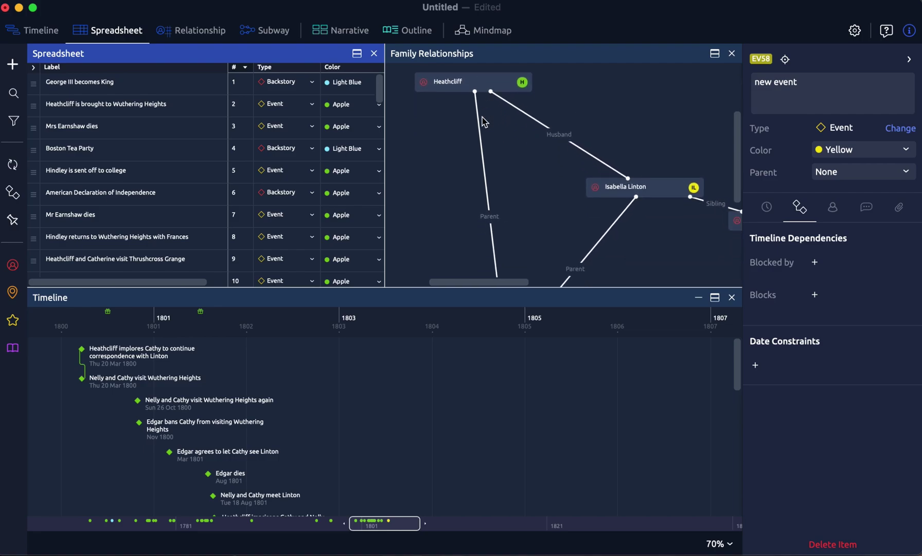
pyautogui.hscroll(2, 484, 121)
pyautogui.hscroll(2, 484, 122)
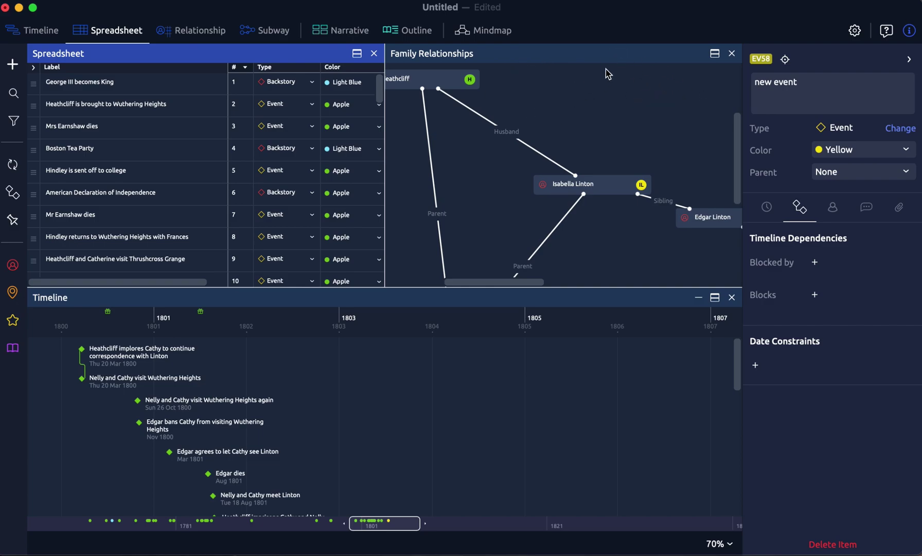
# Split the Family Relationships pane side by side, divide the new pane into two stacked panes, and show the Spreadsheet in the lower one
pyautogui.click(714, 53)
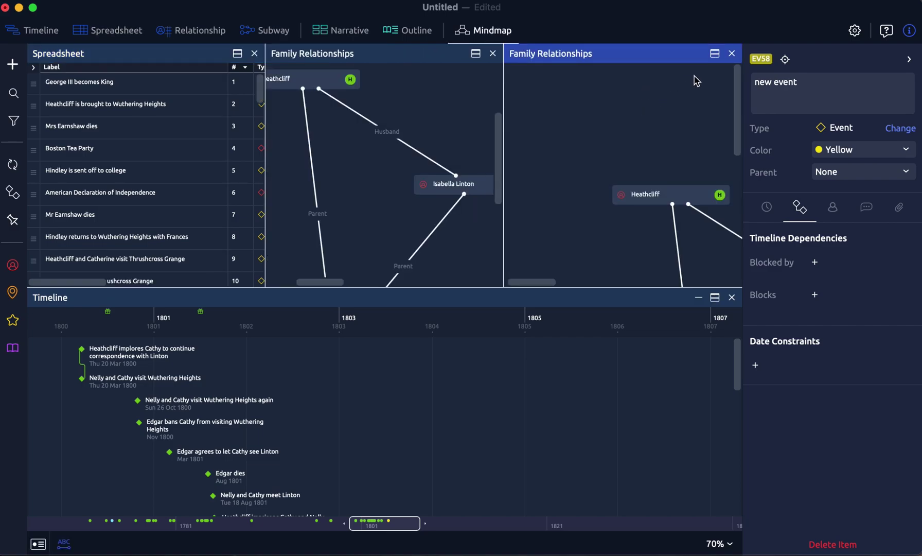
pyautogui.click(714, 54)
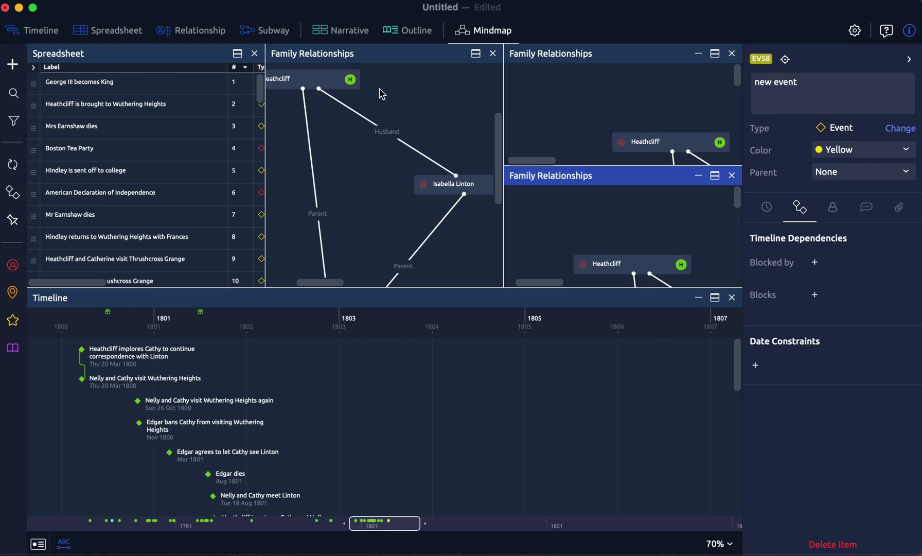
pyautogui.click(127, 36)
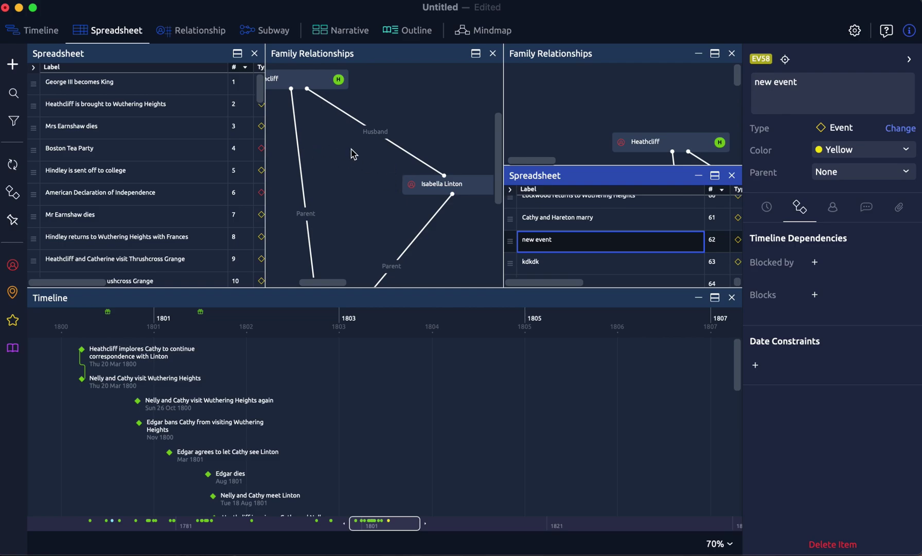
pyautogui.hscroll(3, 179, 136)
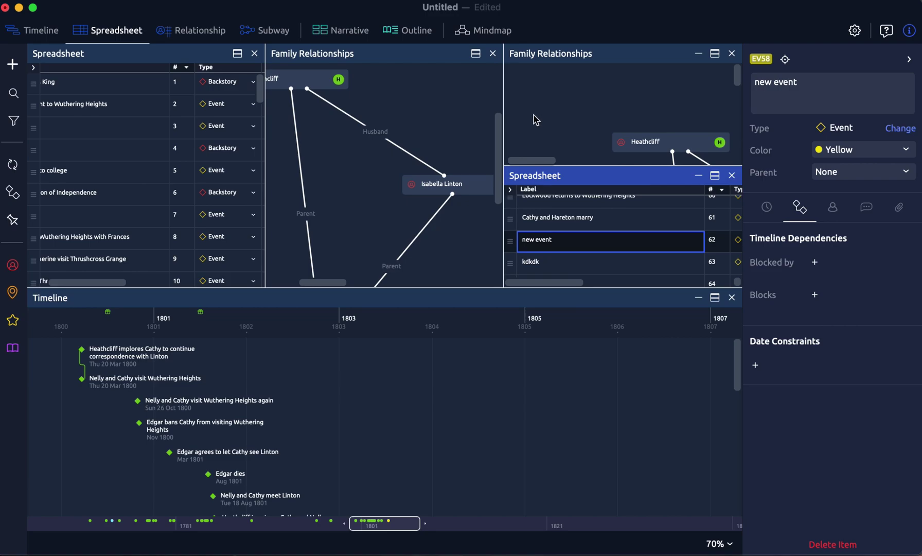
# Close all the Family Relationships and Spreadsheet panes, leaving only a single Timeline pane
pyautogui.click(731, 54)
pyautogui.click(732, 54)
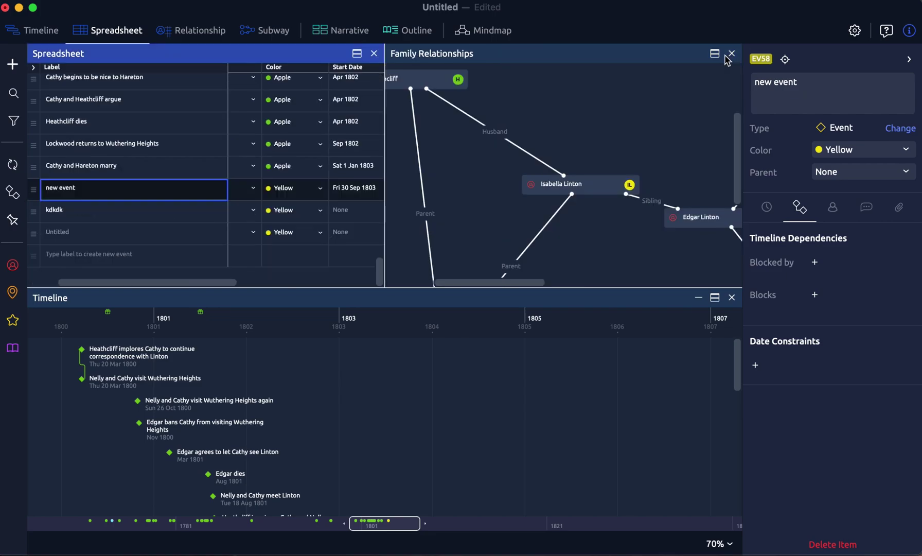
pyautogui.click(731, 55)
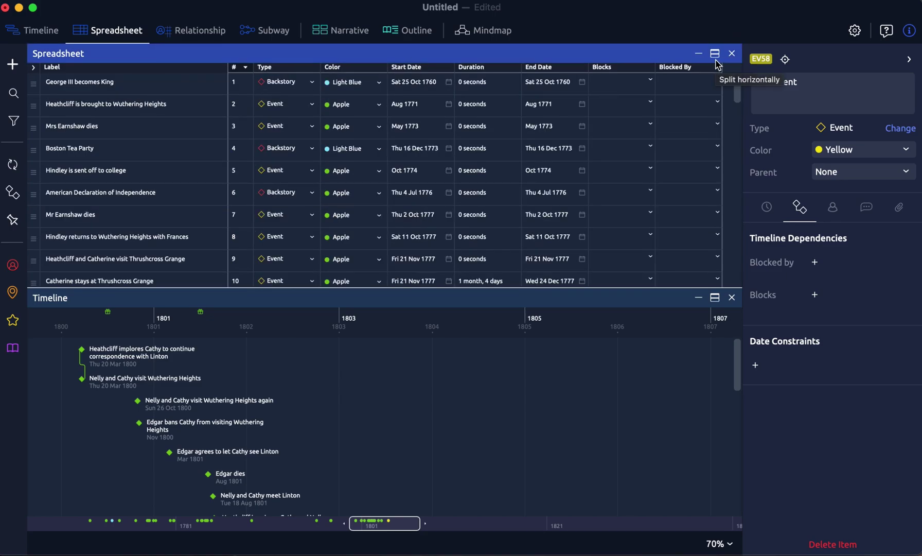
pyautogui.click(732, 53)
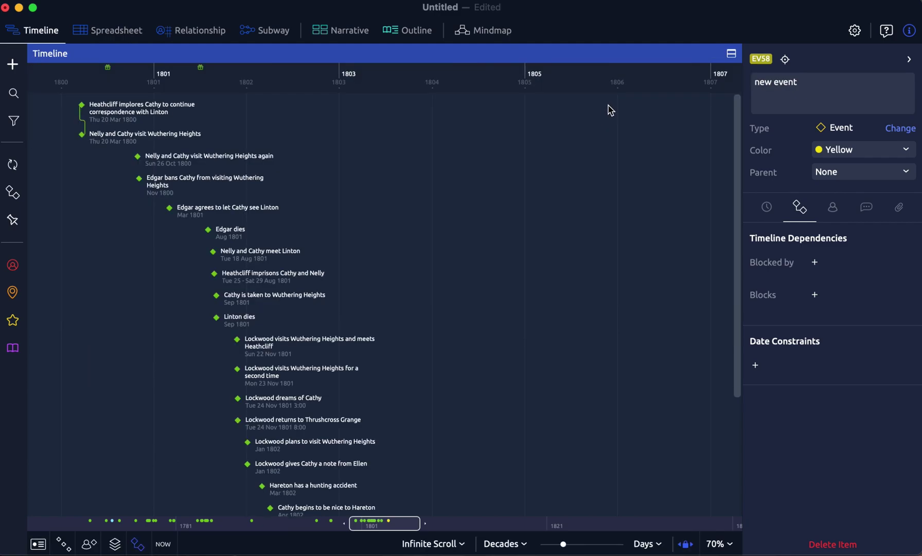